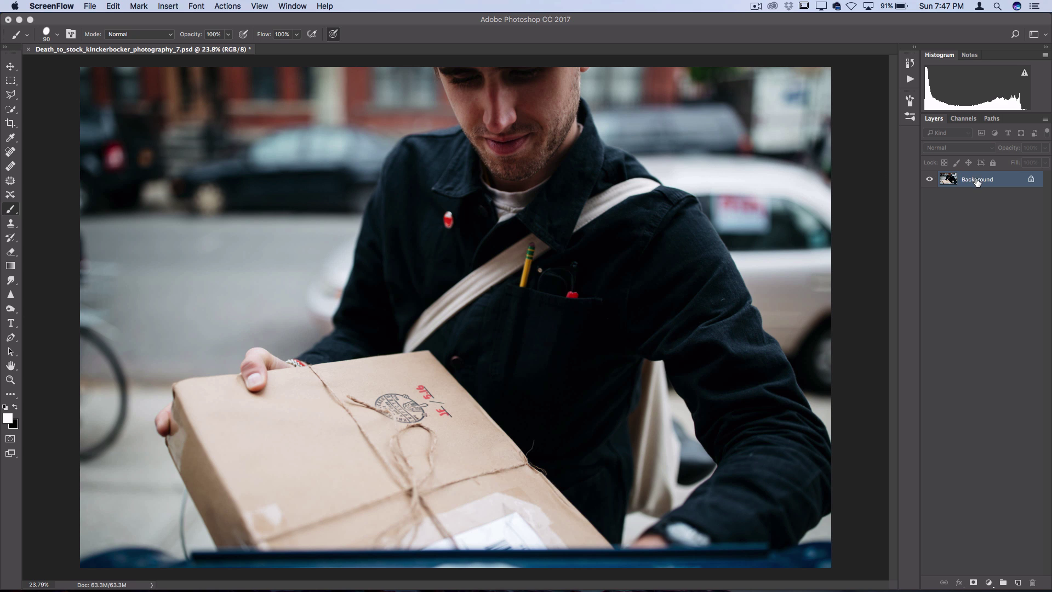
- Add an empty Layer 1 above the Background photo
click(52, 117)
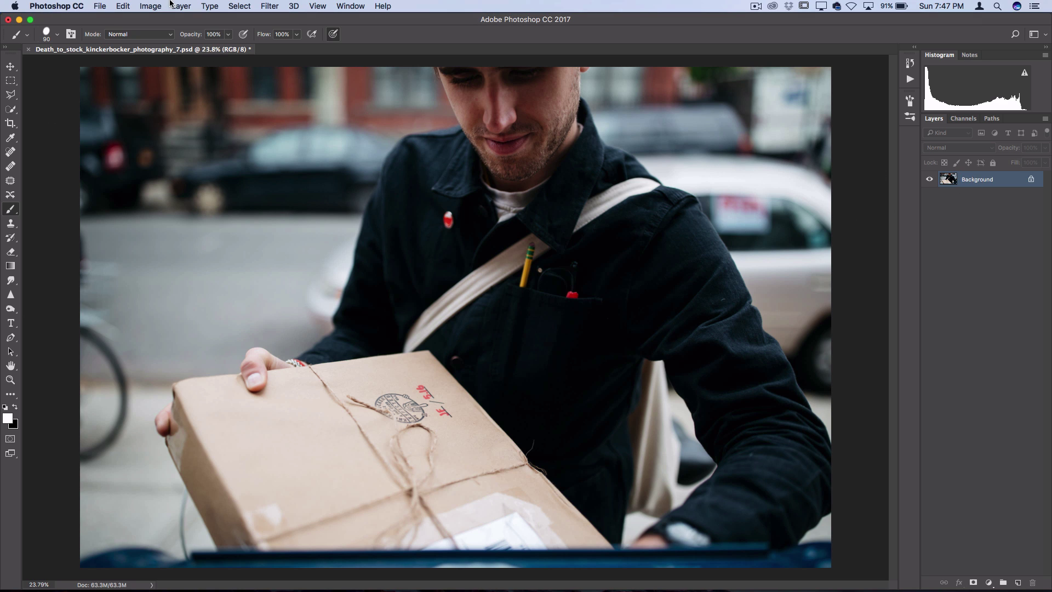
click(175, 6)
mouse_move(189, 21)
click(334, 22)
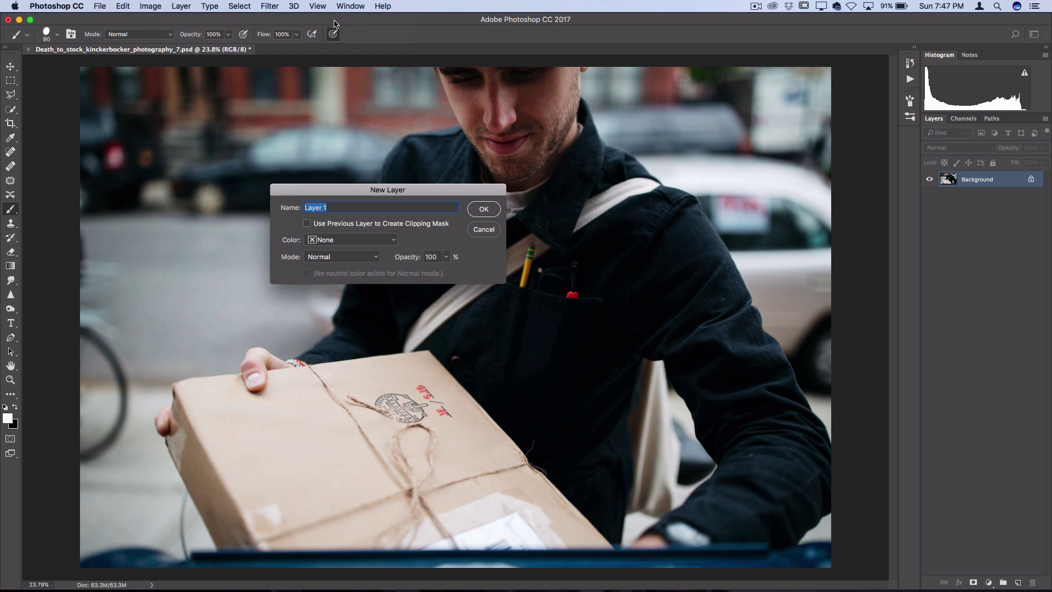
key(Return)
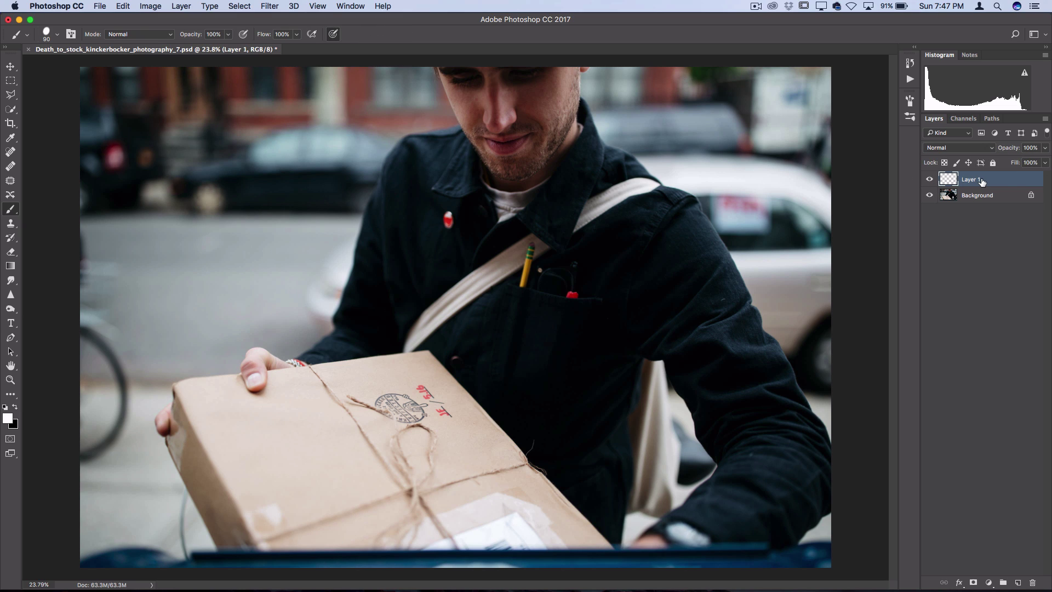
- Switch to the Brush tool and reset the brush presets to the default set
right_click(10, 209)
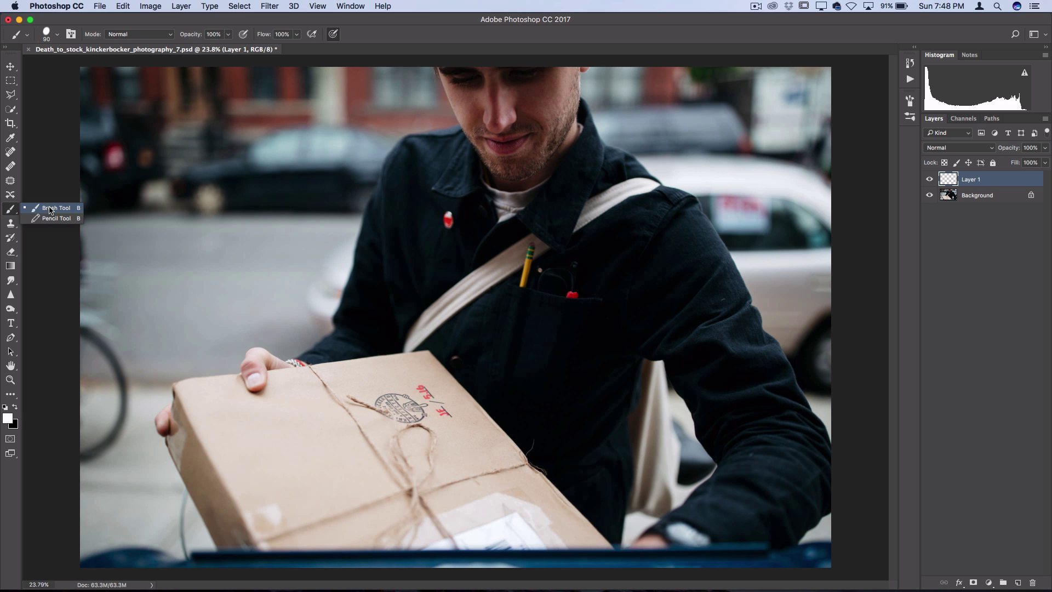
click(50, 209)
key(b)
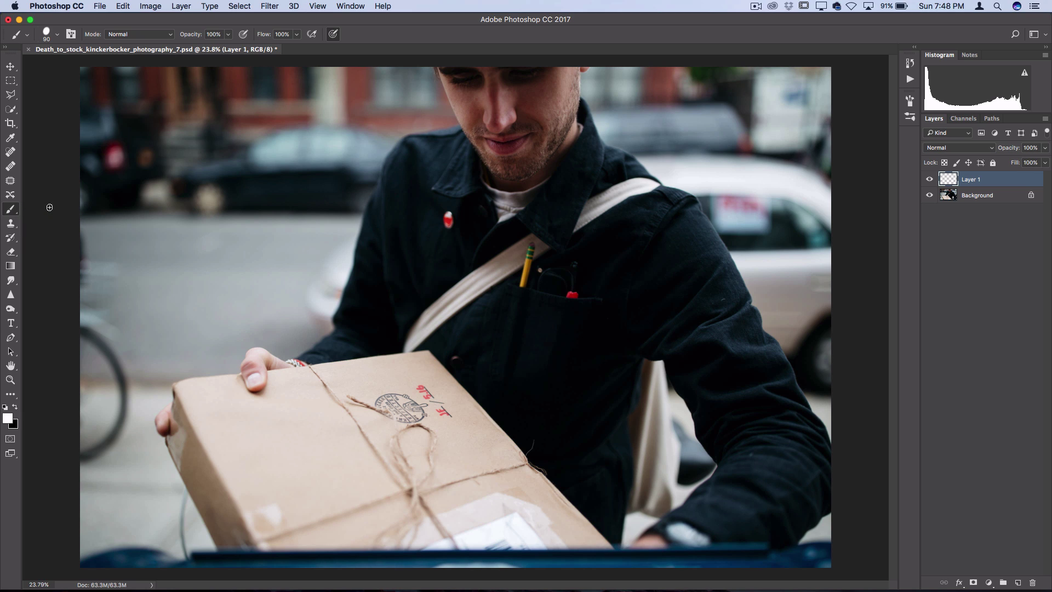
click(58, 37)
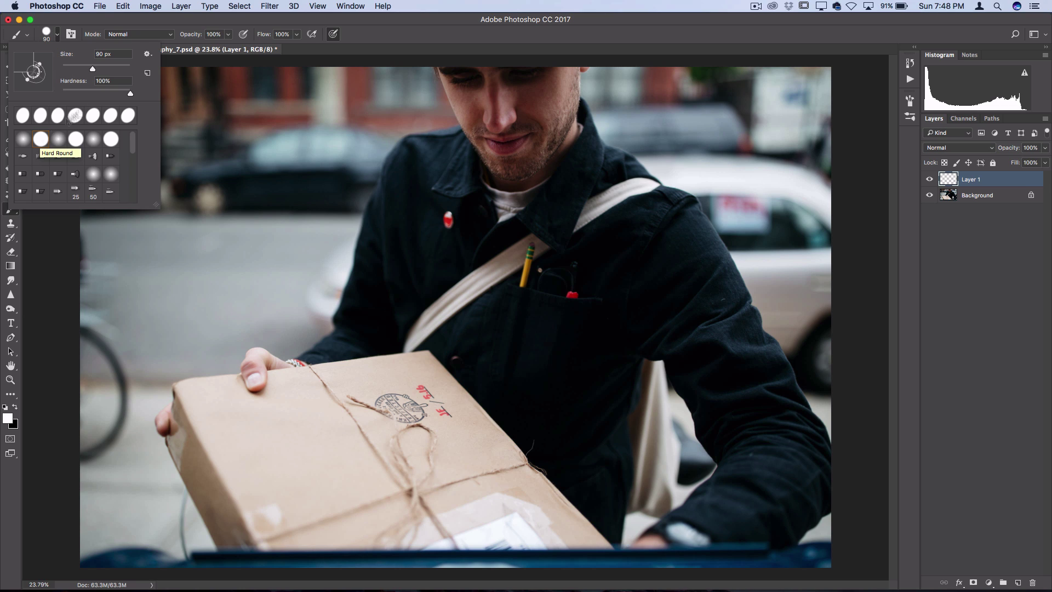
click(148, 54)
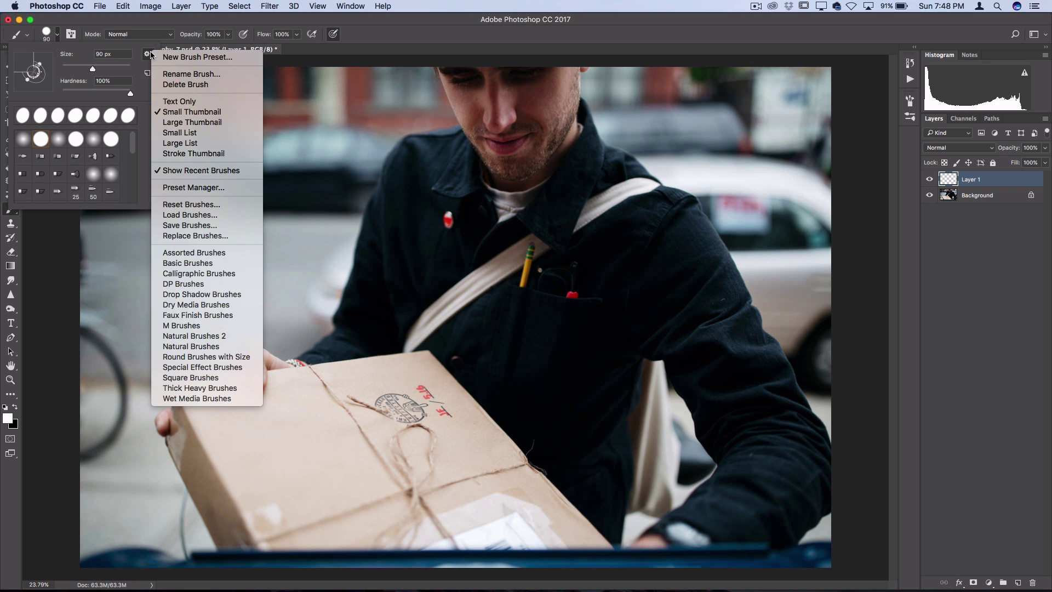
click(192, 205)
click(612, 204)
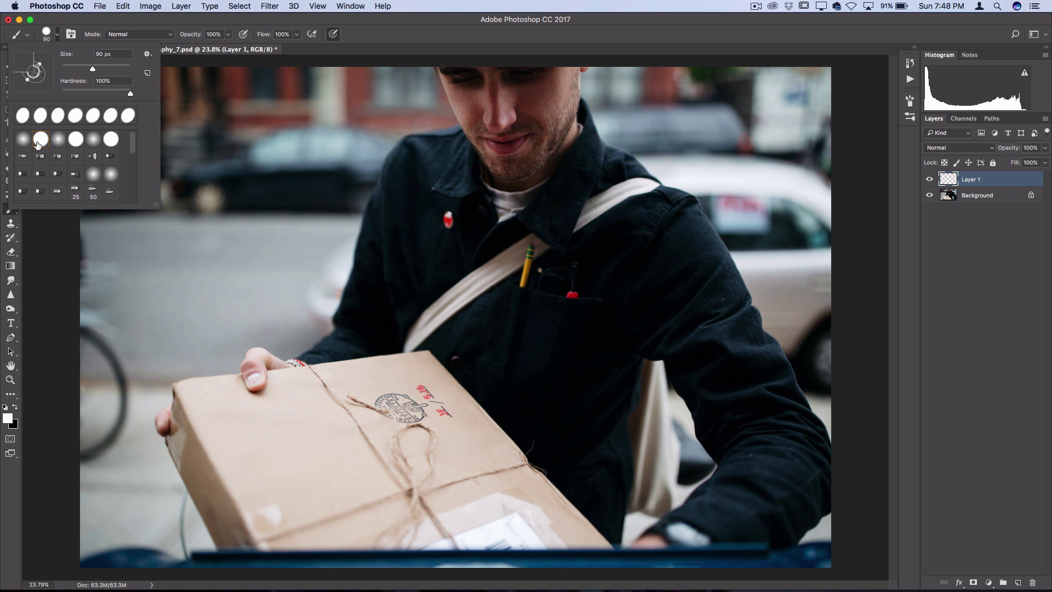
- In the Brush panel, give the tip 1000% spacing, a 51° angle and 90% roundness
click(350, 6)
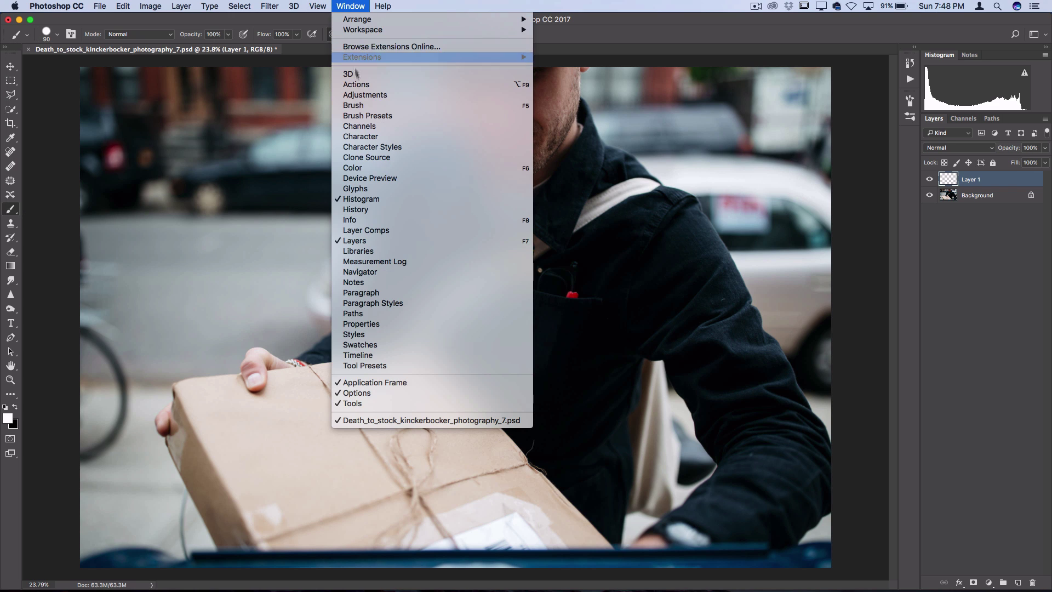
click(356, 105)
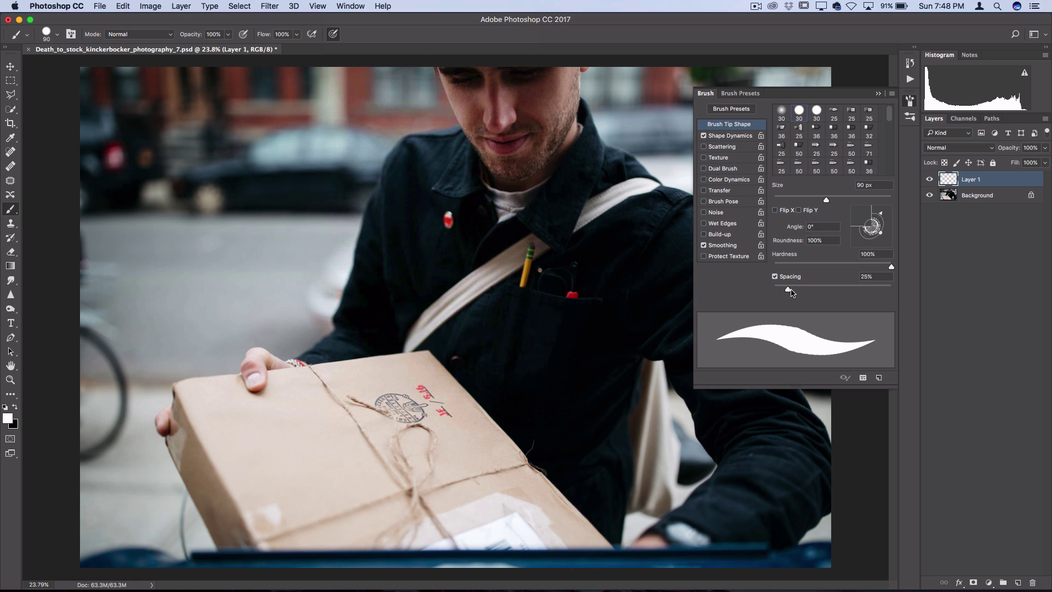
drag(790, 292, 894, 292)
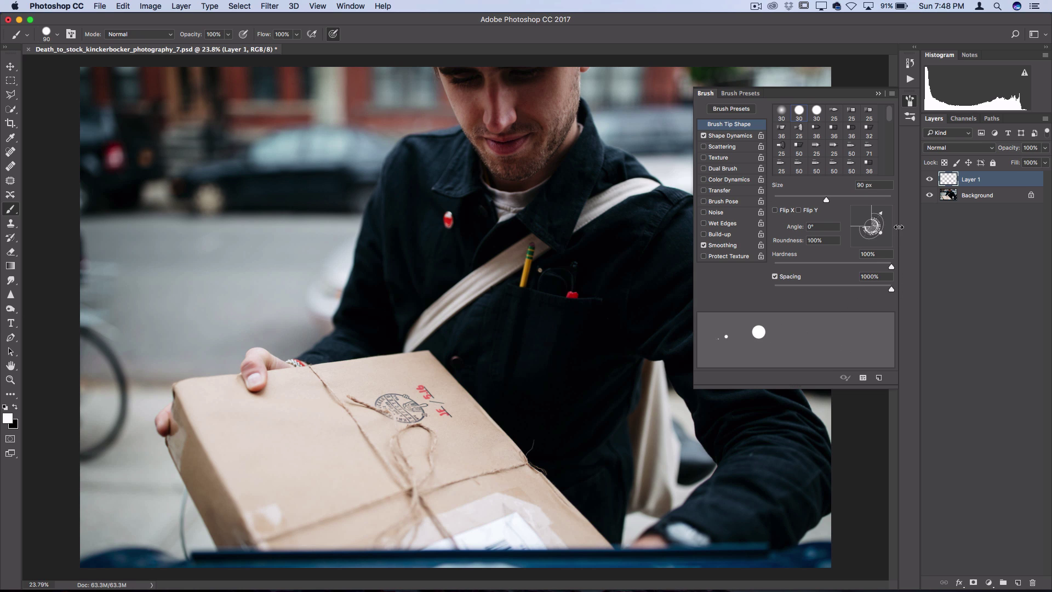
drag(884, 225, 883, 213)
click(831, 240)
text(90)
- Set Size Jitter to 100% with Control Off, add angle and roundness jitter, and scatter to 1000%
click(704, 147)
click(730, 137)
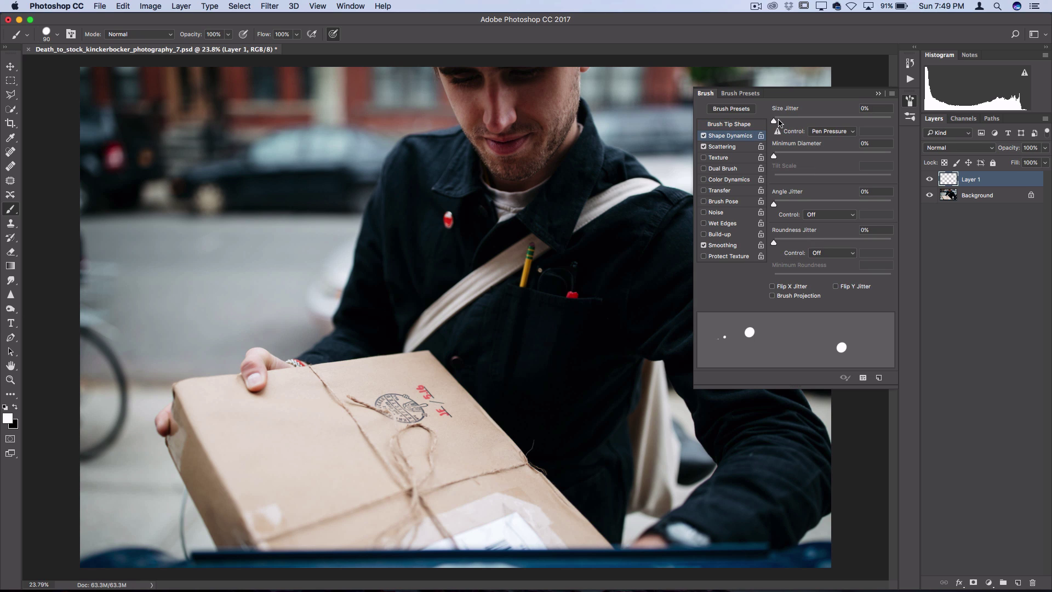
drag(779, 122, 908, 122)
click(848, 131)
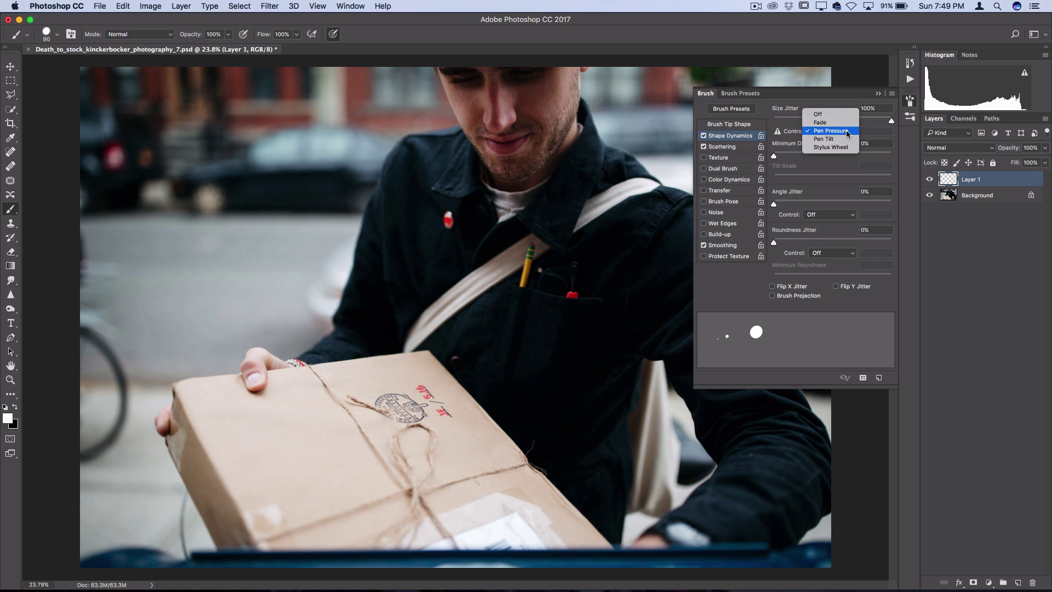
click(834, 114)
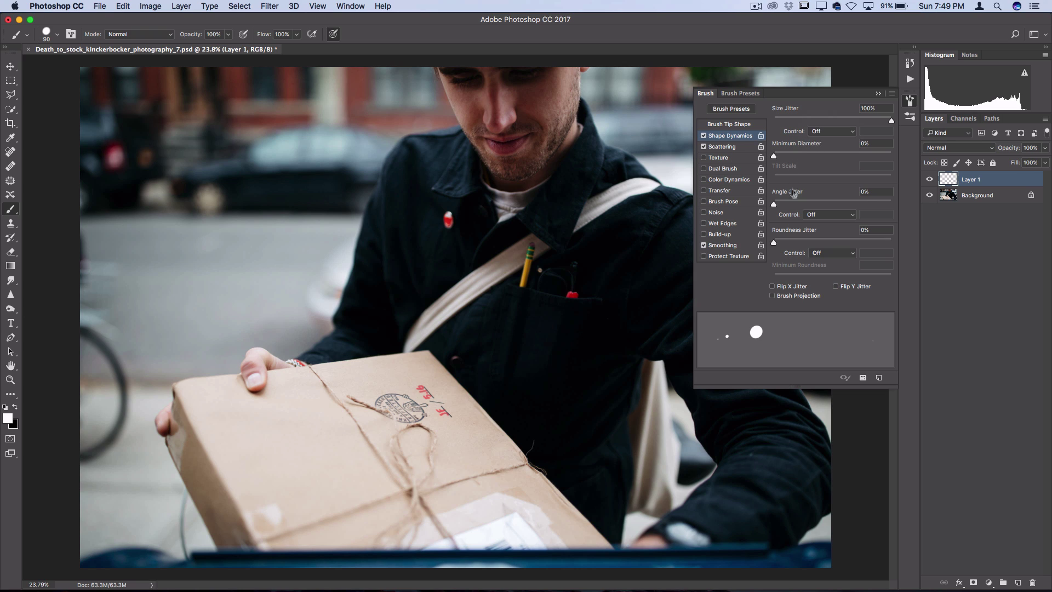
drag(775, 205, 798, 204)
drag(774, 244, 797, 245)
click(723, 146)
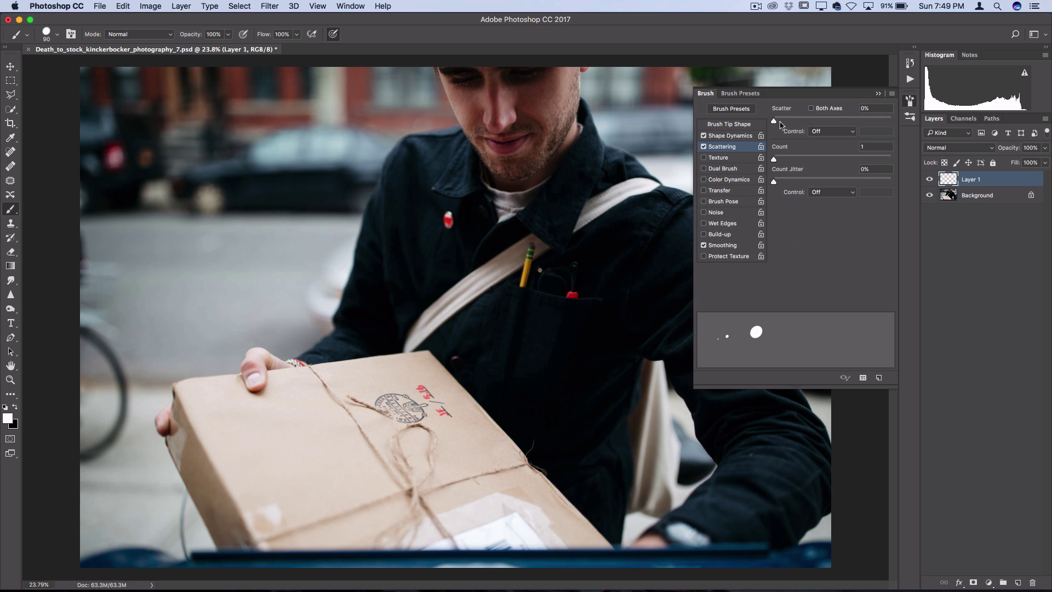
drag(773, 121, 898, 122)
- Make white the foreground colour and enlarge the brush to about 95 px
click(911, 101)
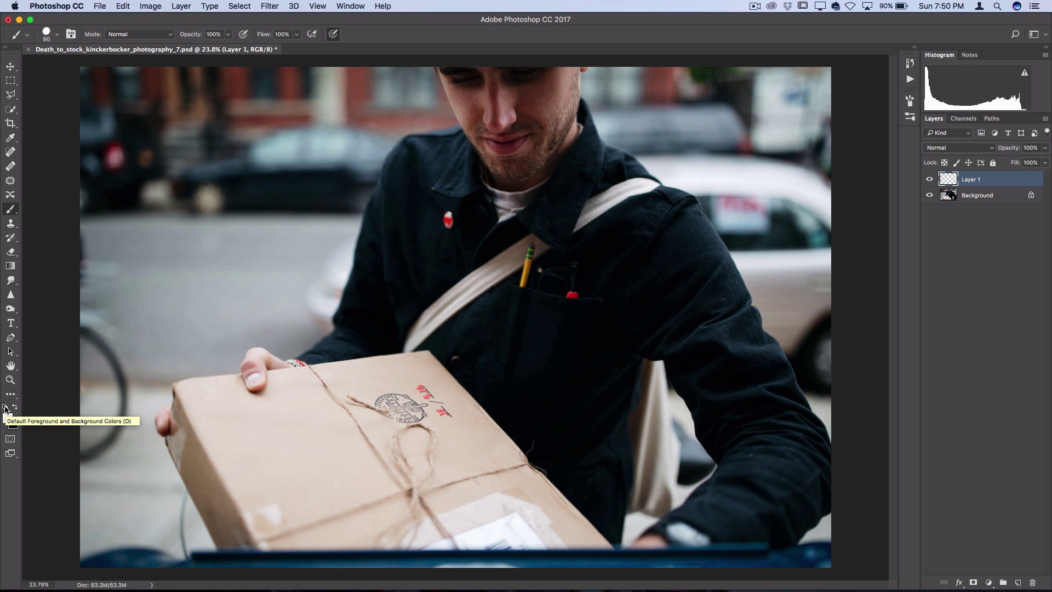
key(d)
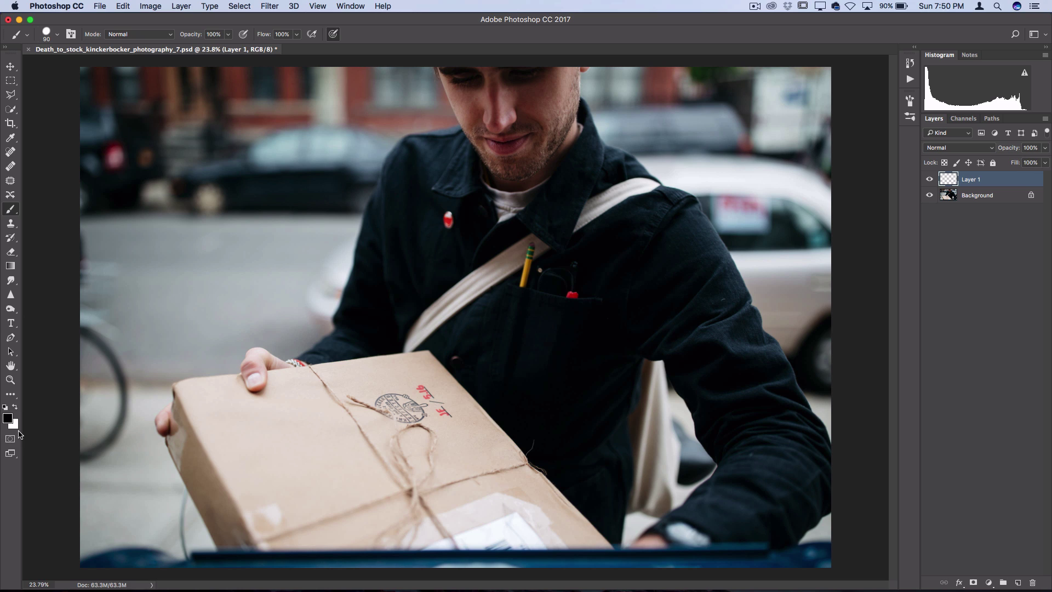
key(x)
mouse_move(106, 88)
mouse_down()
mouse_move(384, 173)
mouse_move(521, 184)
mouse_move(208, 420)
mouse_move(215, 339)
mouse_move(377, 207)
mouse_up()
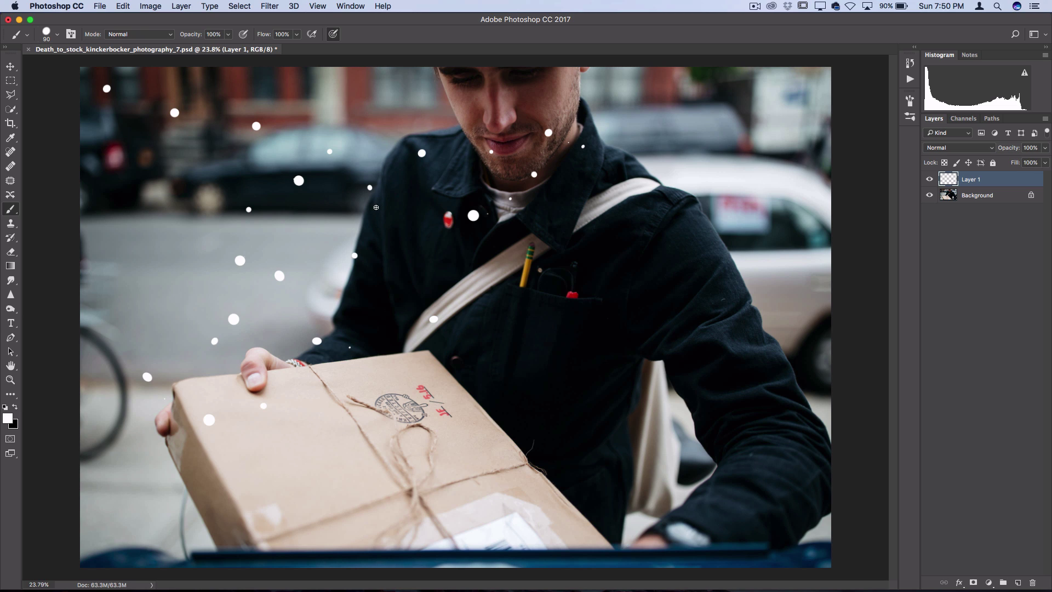
key(super+z)
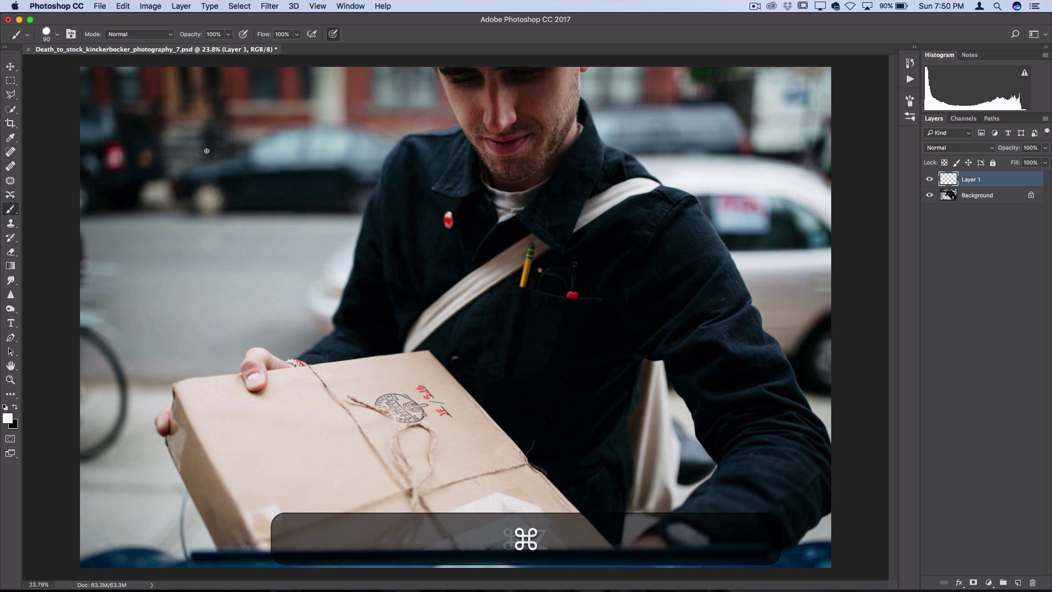
click(57, 34)
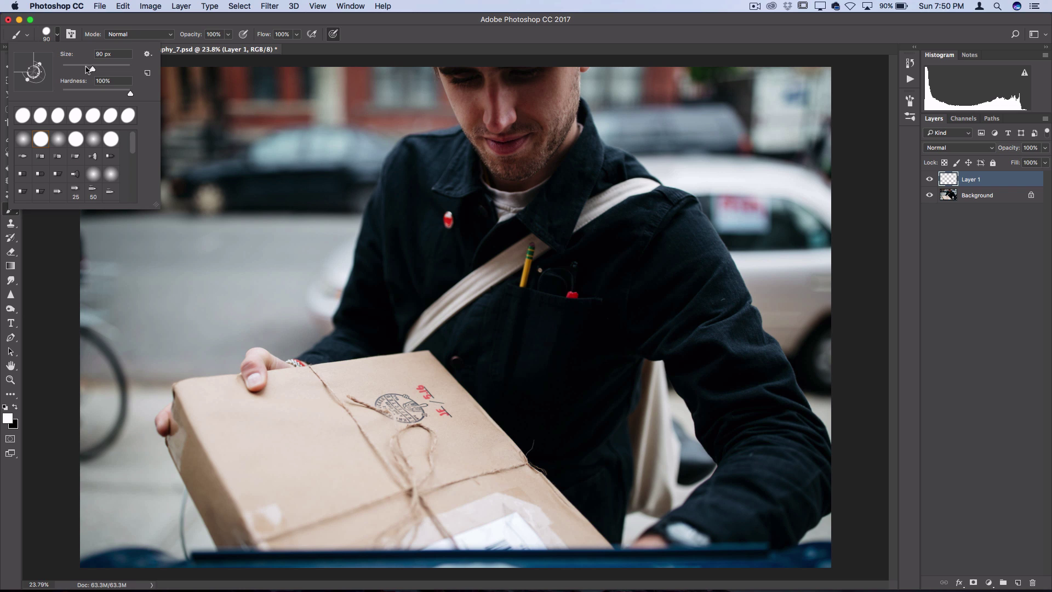
mouse_move(86, 69)
mouse_down()
mouse_move(101, 70)
mouse_move(91, 72)
mouse_up()
click(57, 35)
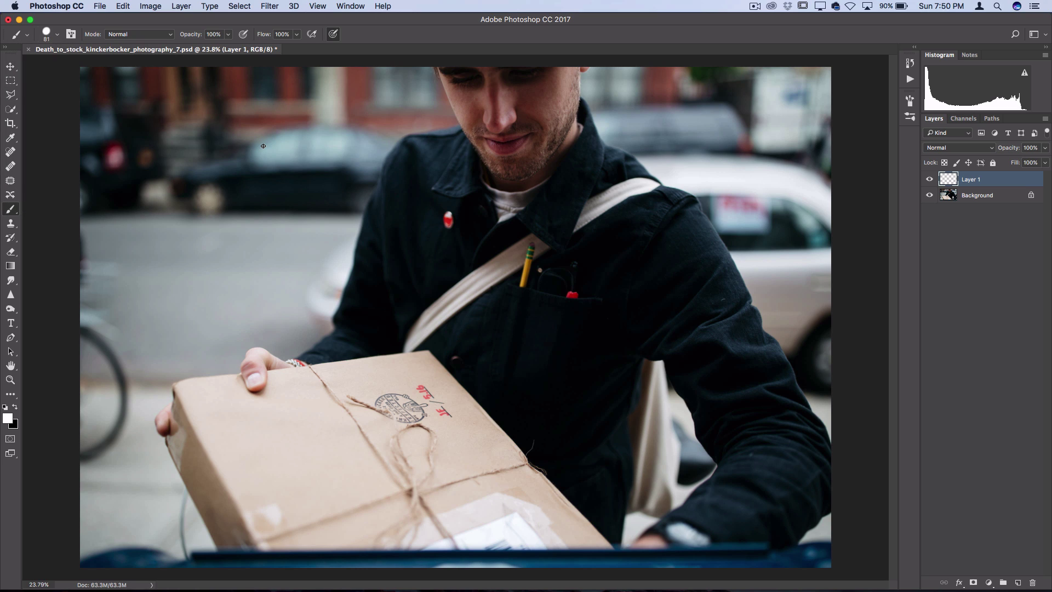
key(bracketright)
key(bracketright)
key(bracketright)
key(bracketleft)
- Paint scattered white snow dots down the left, middle, right and top of the photo
mouse_move(167, 81)
mouse_down()
mouse_move(164, 282)
mouse_move(96, 482)
mouse_move(122, 519)
mouse_up()
mouse_move(343, 81)
mouse_down()
mouse_move(291, 331)
mouse_move(229, 504)
mouse_up()
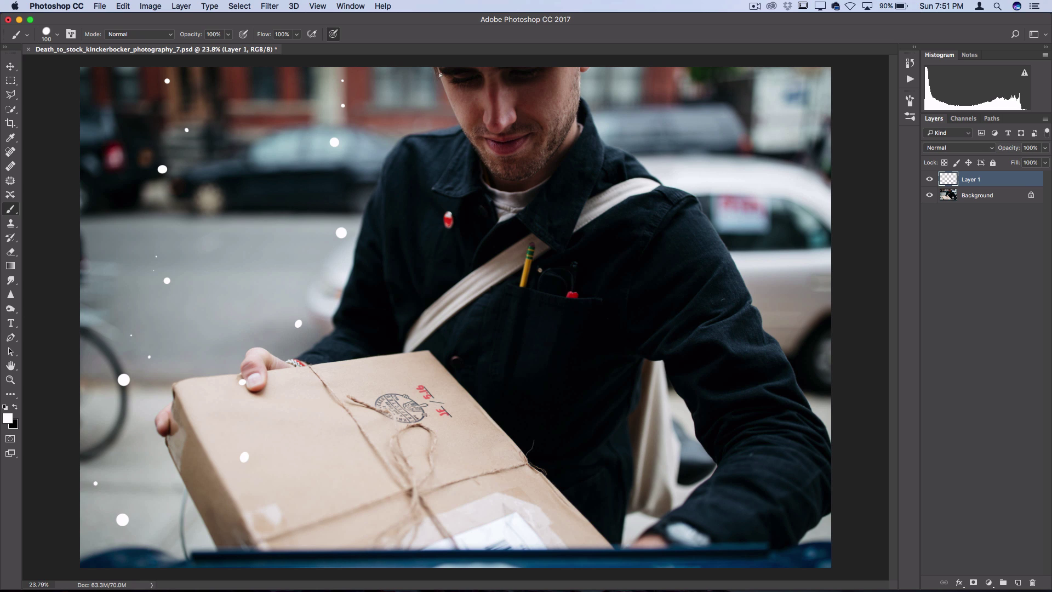
mouse_move(441, 75)
mouse_down()
mouse_move(384, 264)
mouse_move(385, 507)
mouse_move(411, 549)
mouse_move(496, 374)
mouse_move(514, 270)
mouse_move(581, 134)
mouse_move(617, 109)
mouse_move(573, 501)
mouse_move(618, 481)
mouse_move(681, 125)
mouse_move(719, 109)
mouse_move(706, 376)
mouse_move(725, 430)
mouse_move(782, 513)
mouse_move(781, 244)
mouse_up()
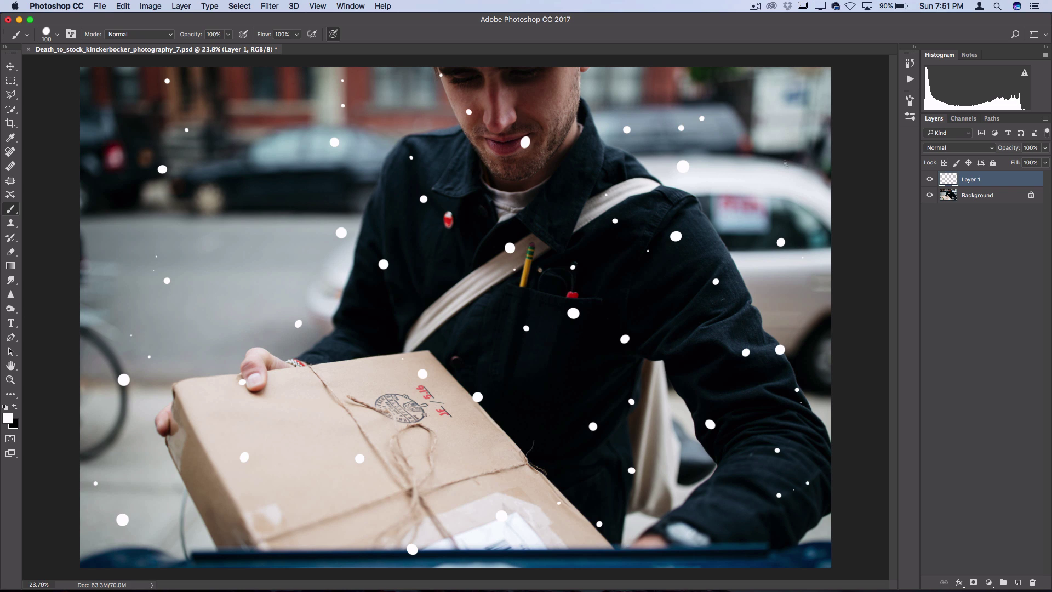
drag(784, 163, 779, 86)
drag(755, 89, 624, 74)
click(123, 7)
key(Escape)
click(242, 314)
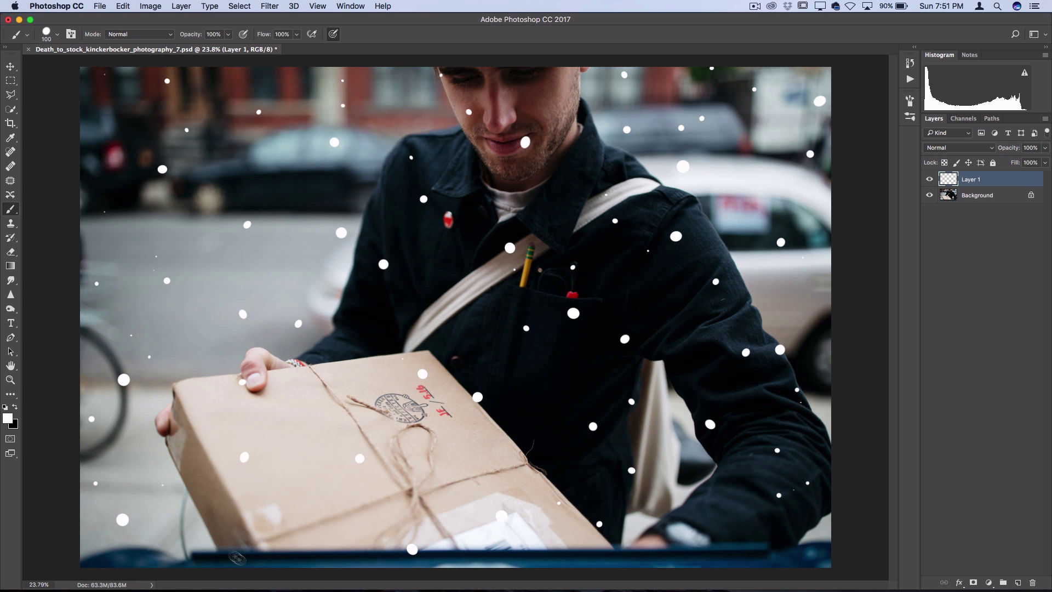
click(220, 543)
click(219, 353)
click(285, 273)
click(263, 158)
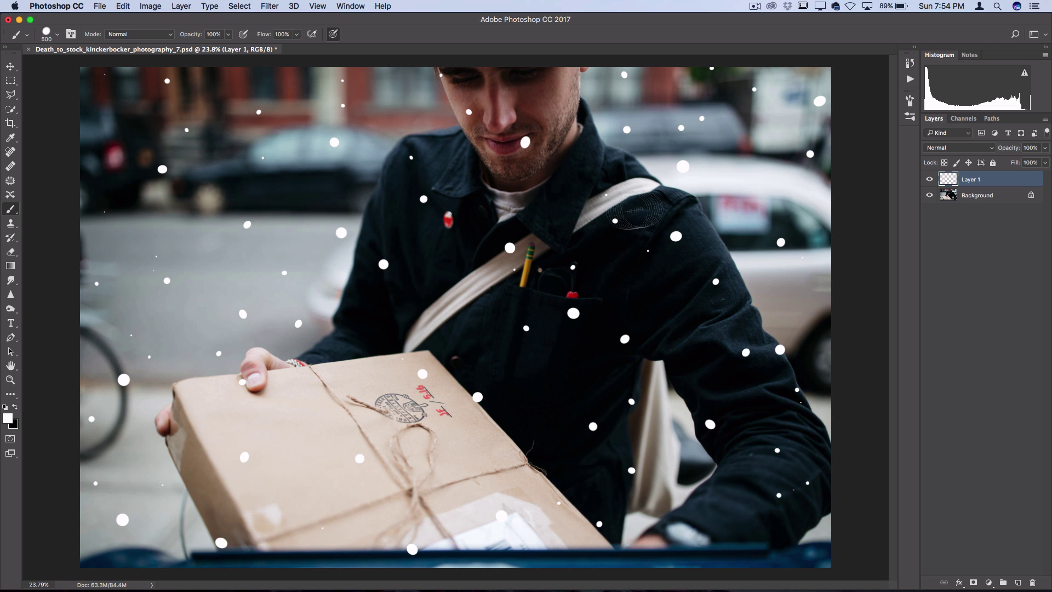
- Convert Layer 1 to a smart object and apply a Motion Blur filter to it
right_click(981, 179)
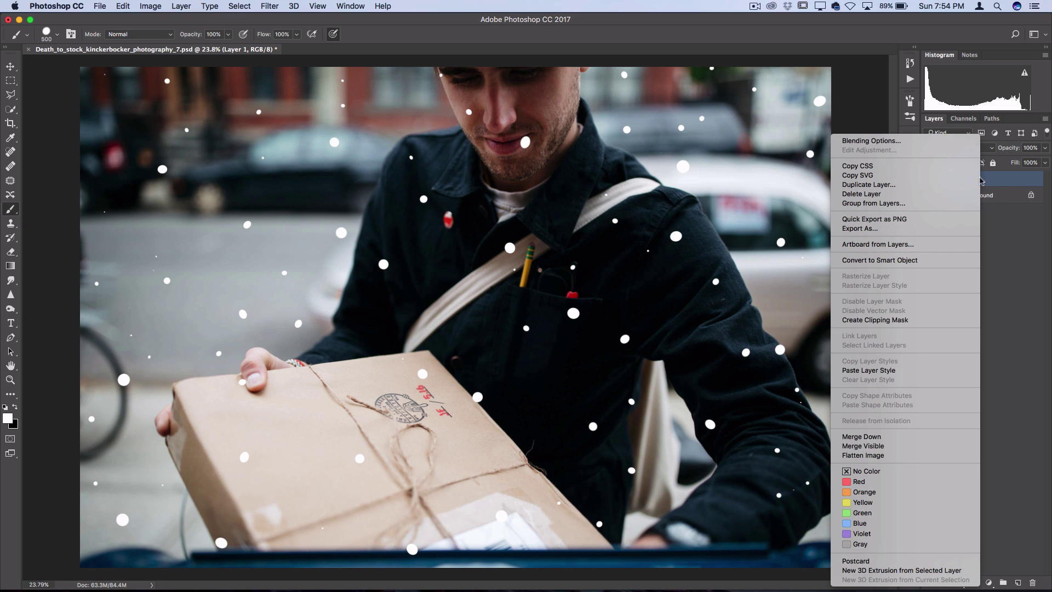
click(922, 260)
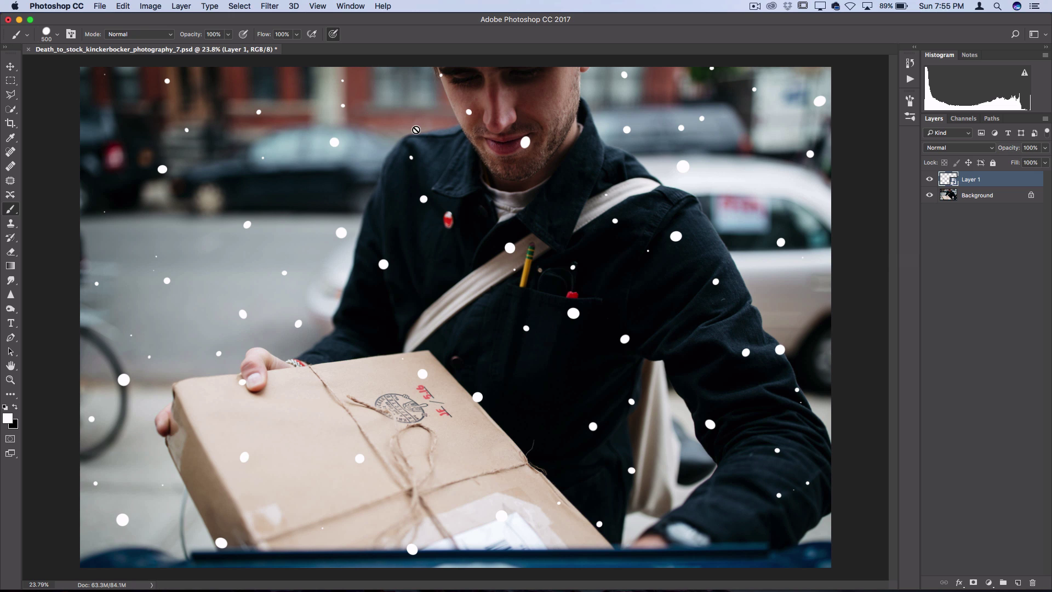
click(270, 6)
mouse_move(281, 136)
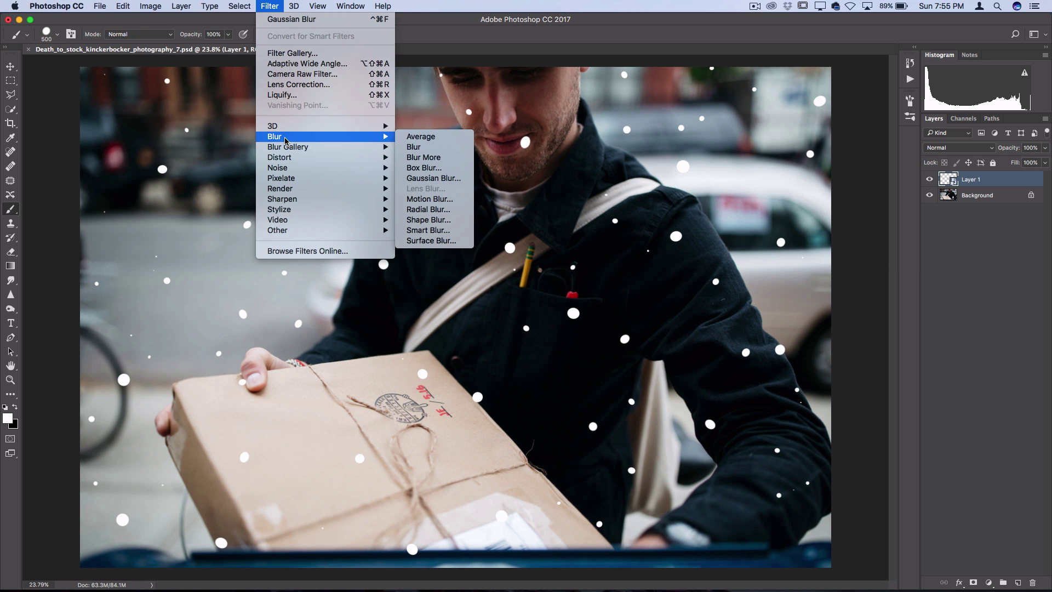
click(439, 199)
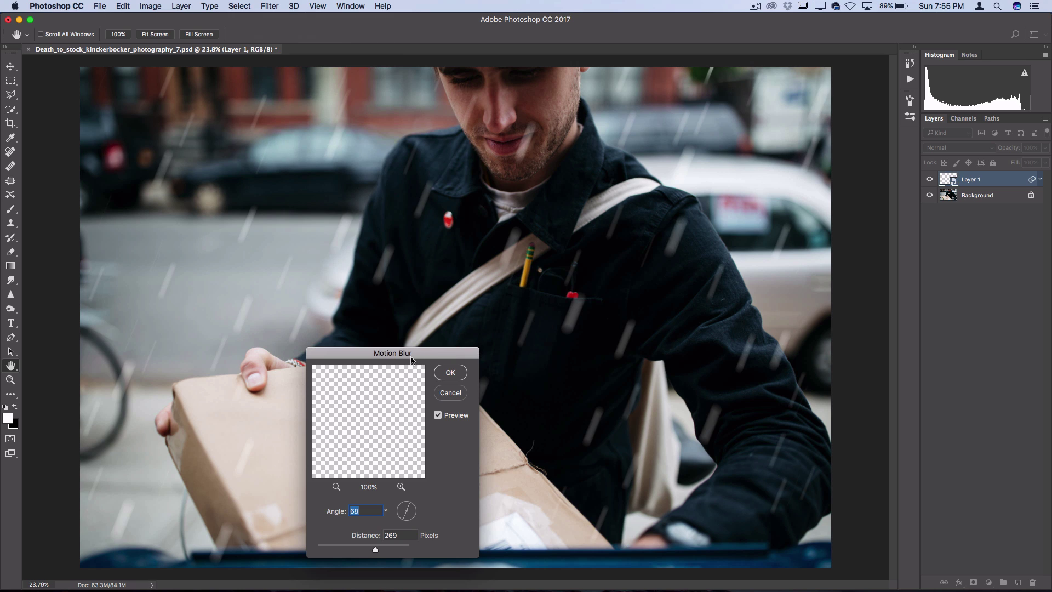
drag(411, 356, 525, 299)
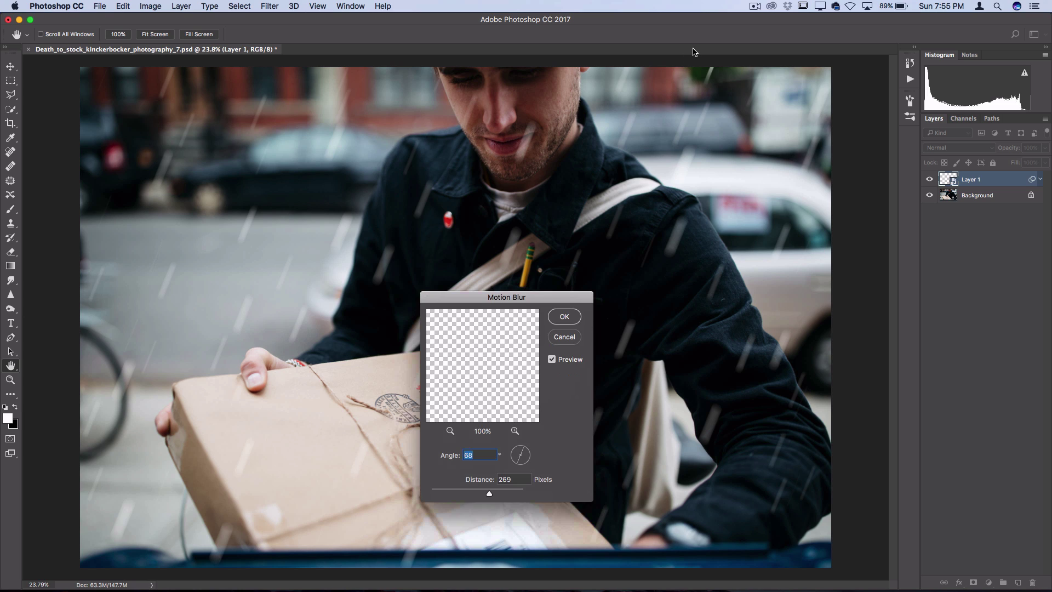
- Set the Motion Blur angle to 75° and the distance to 175 pixels
click(524, 449)
drag(523, 449, 524, 449)
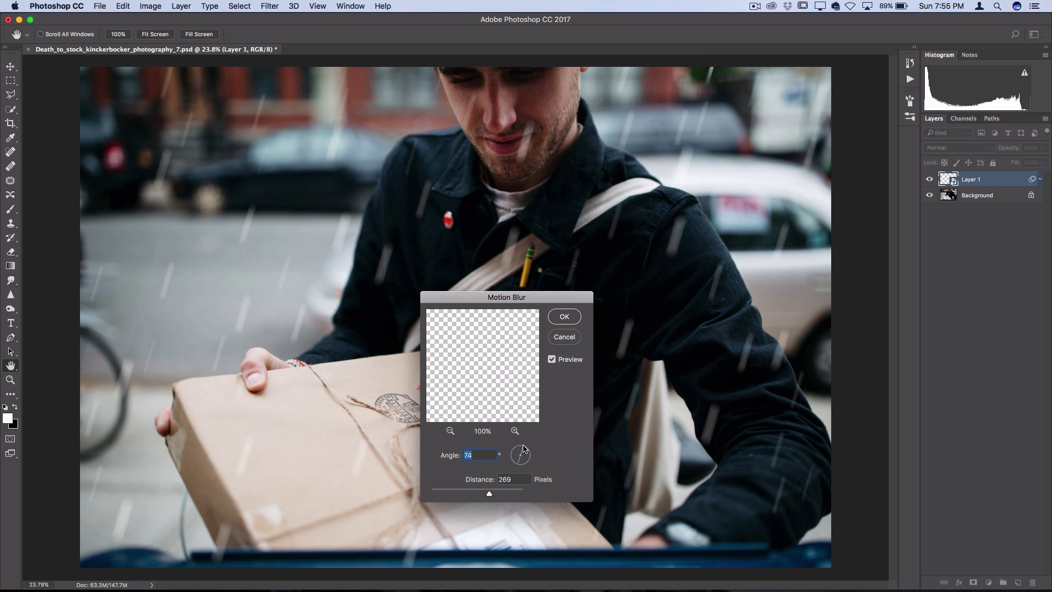
text(75)
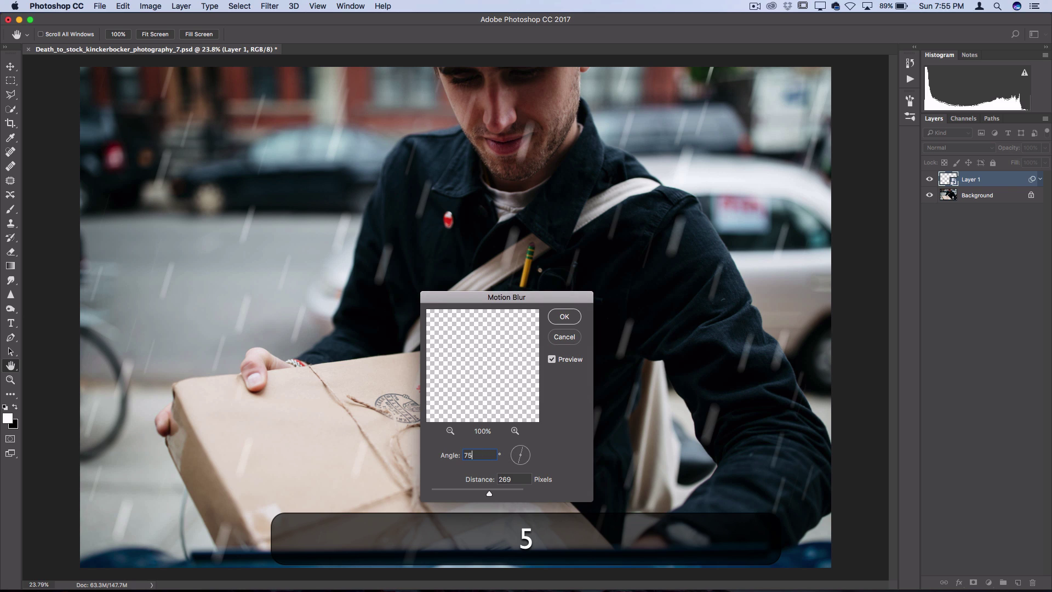
click(474, 494)
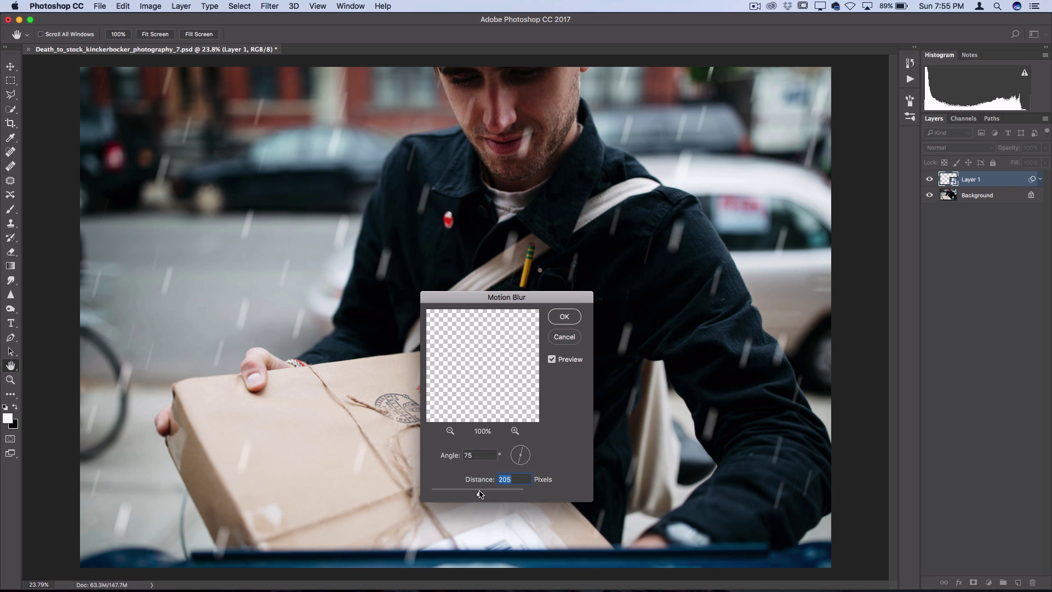
mouse_move(476, 493)
mouse_down()
mouse_move(465, 493)
mouse_move(476, 494)
mouse_up()
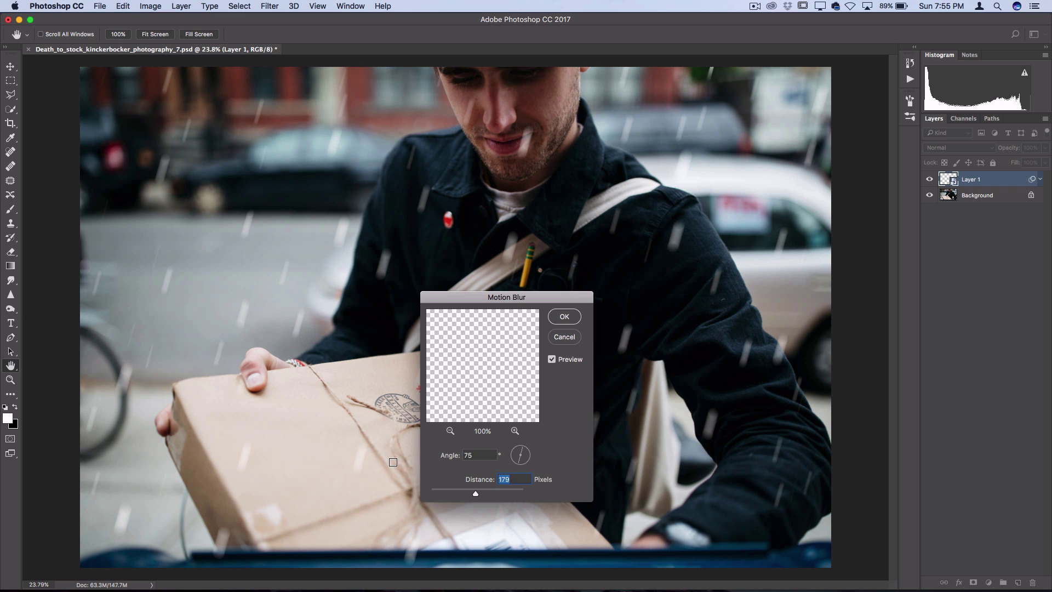
text(175)
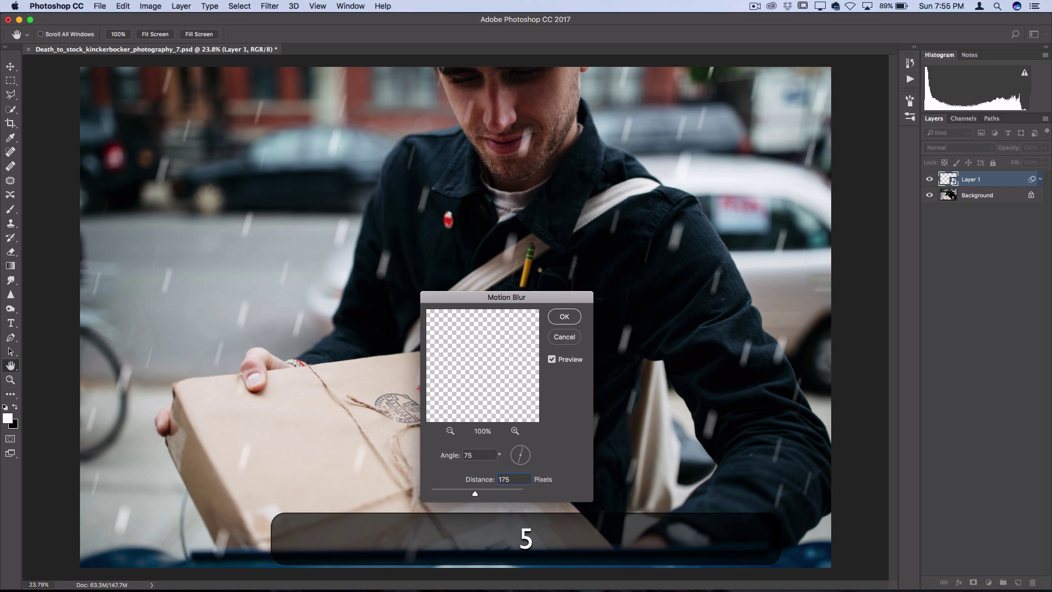
- Apply the motion blur, then soften the snow with a Gaussian Blur
key(Return)
key(b)
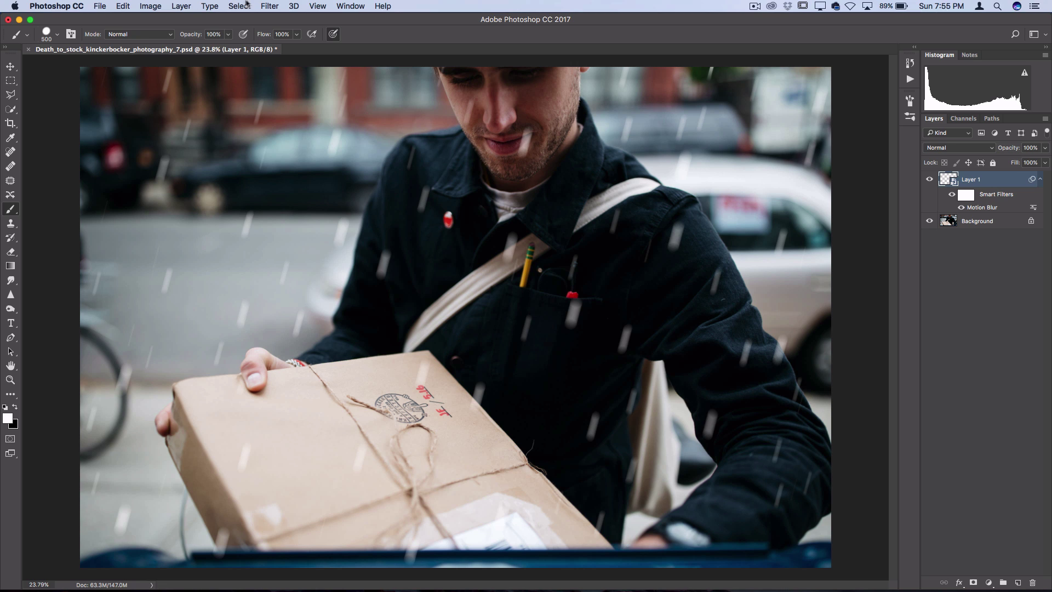
click(269, 7)
mouse_move(307, 136)
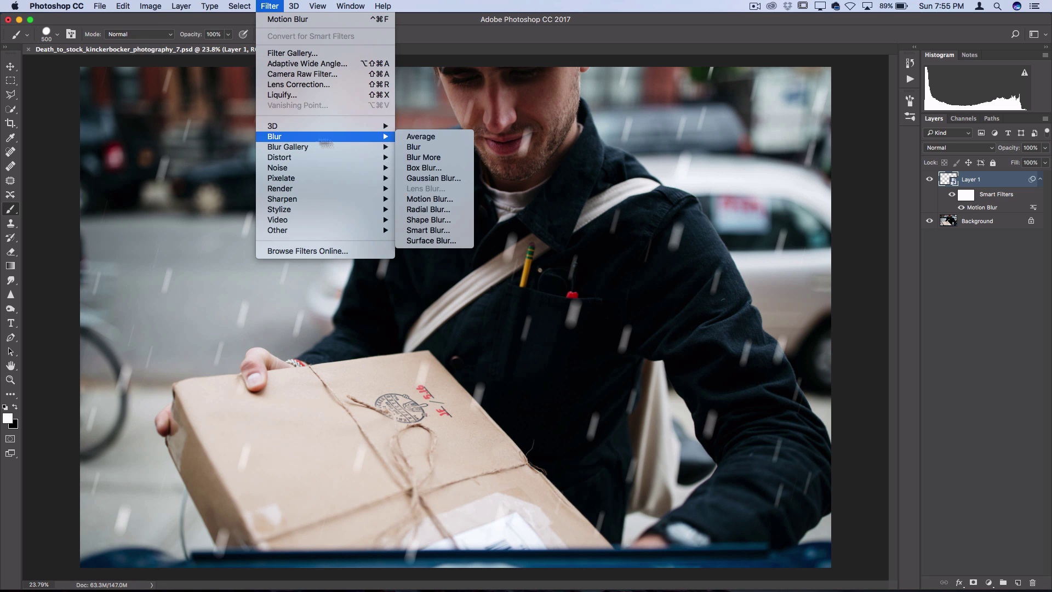
click(454, 178)
drag(652, 294, 653, 295)
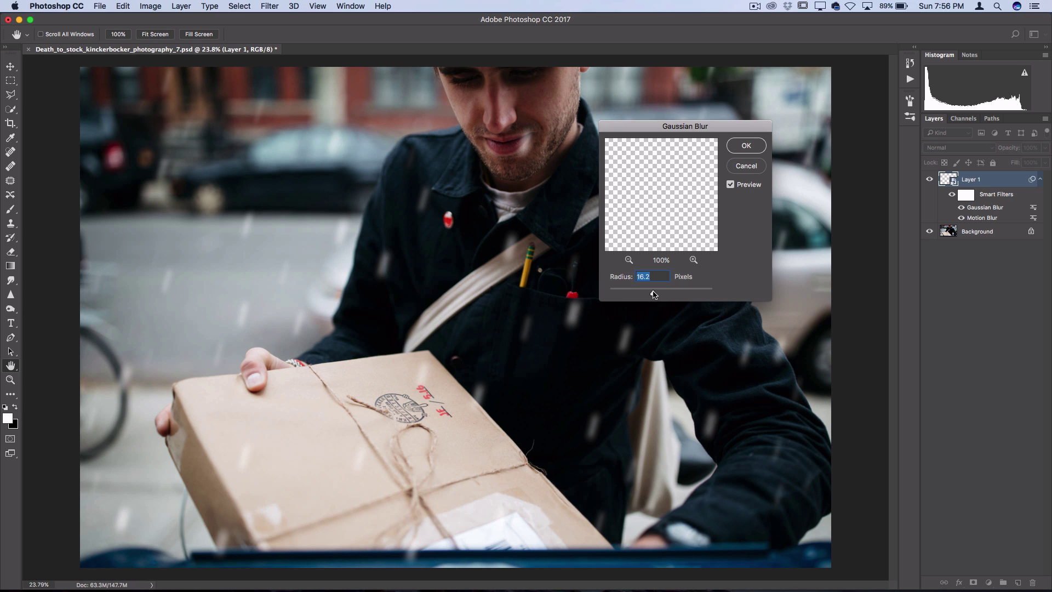
click(743, 145)
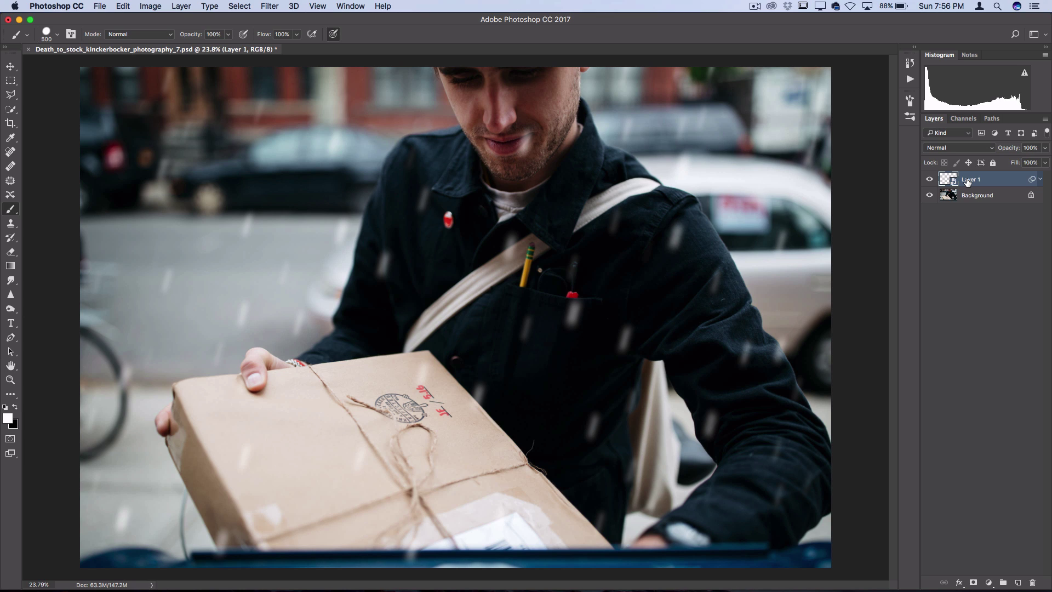
- Lower Layer 1's opacity slightly and duplicate it as Layer 1 copy
click(1045, 162)
drag(1041, 162, 1039, 164)
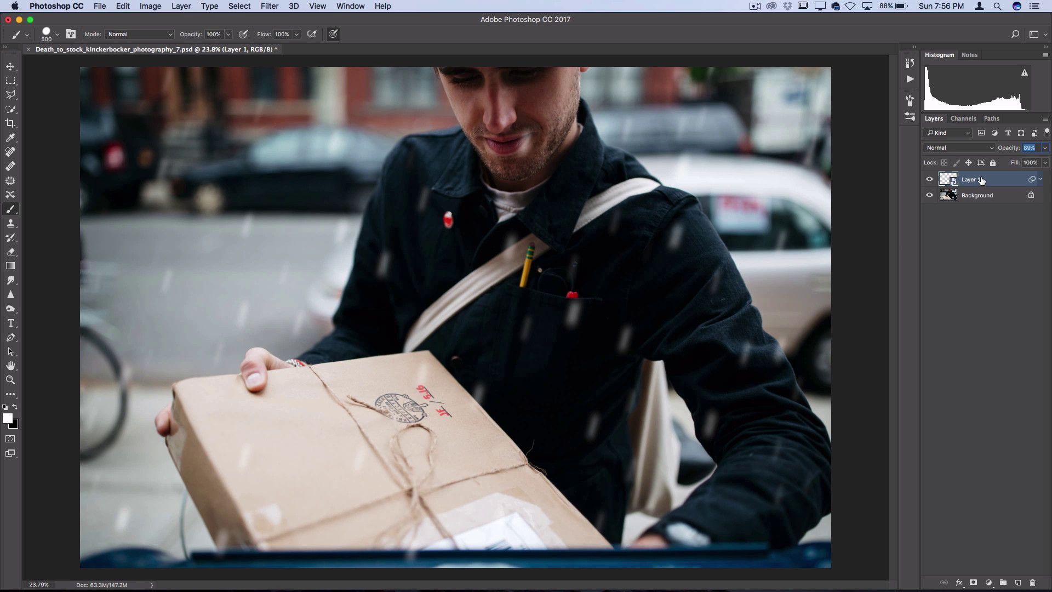
key(super+j)
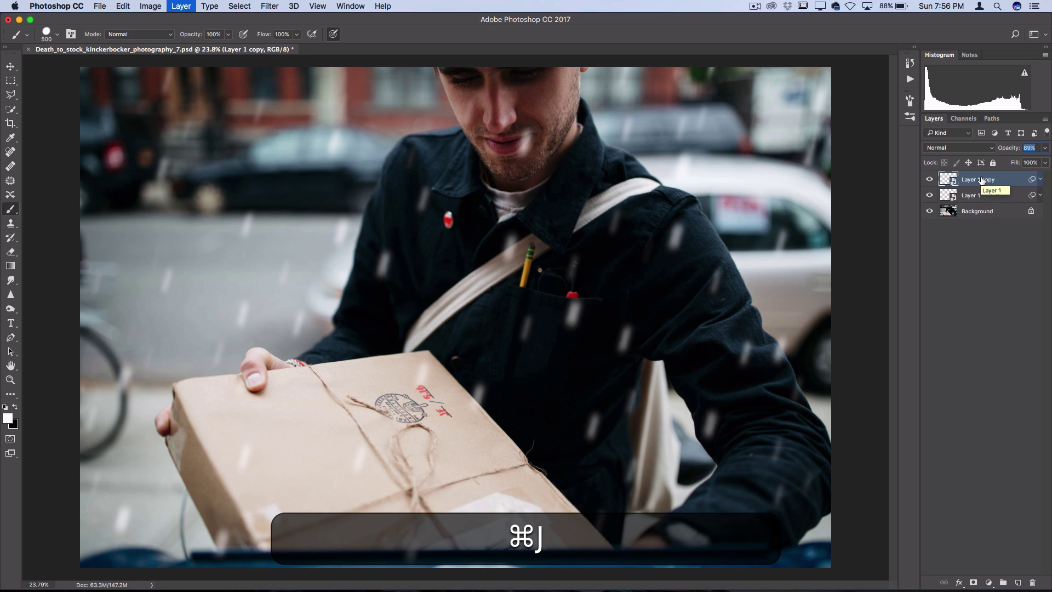
- Scale Layer 1 copy proportionally from its centre to about 295% for bigger foreground flakes
key(super+t)
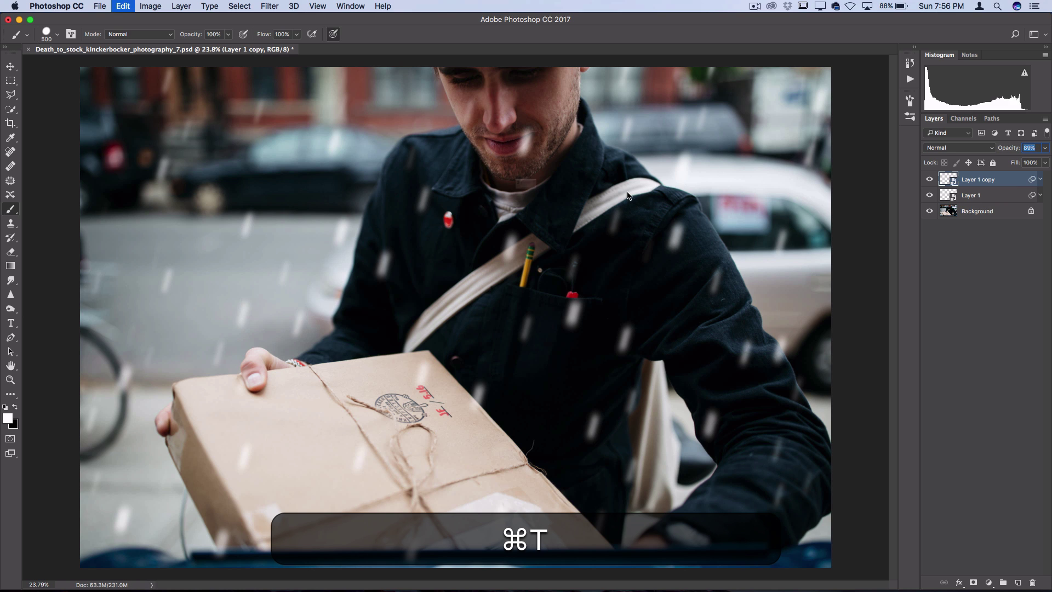
click(603, 221)
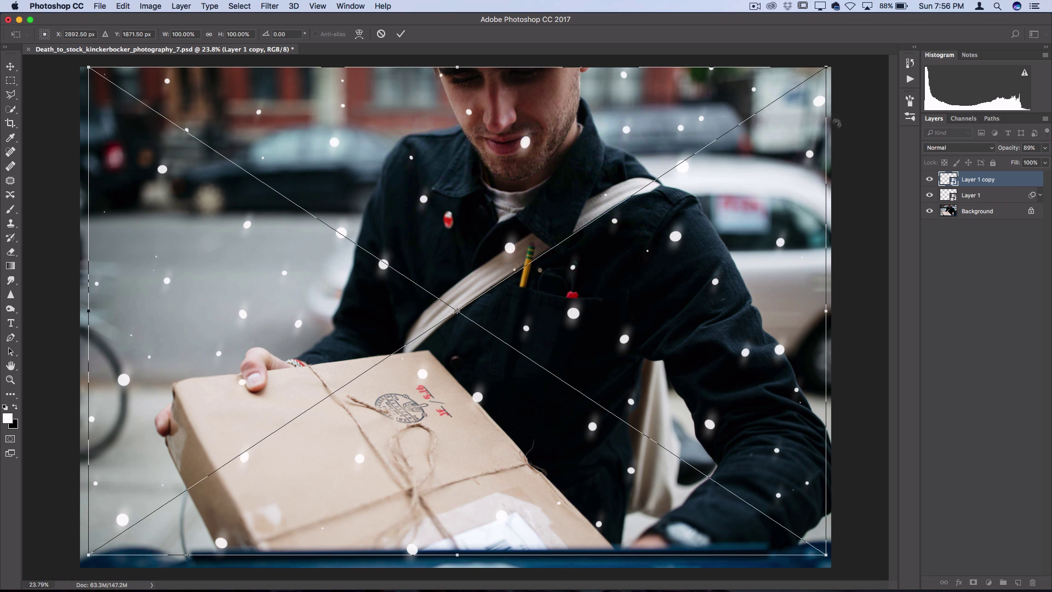
key(super+0)
key(super+minus)
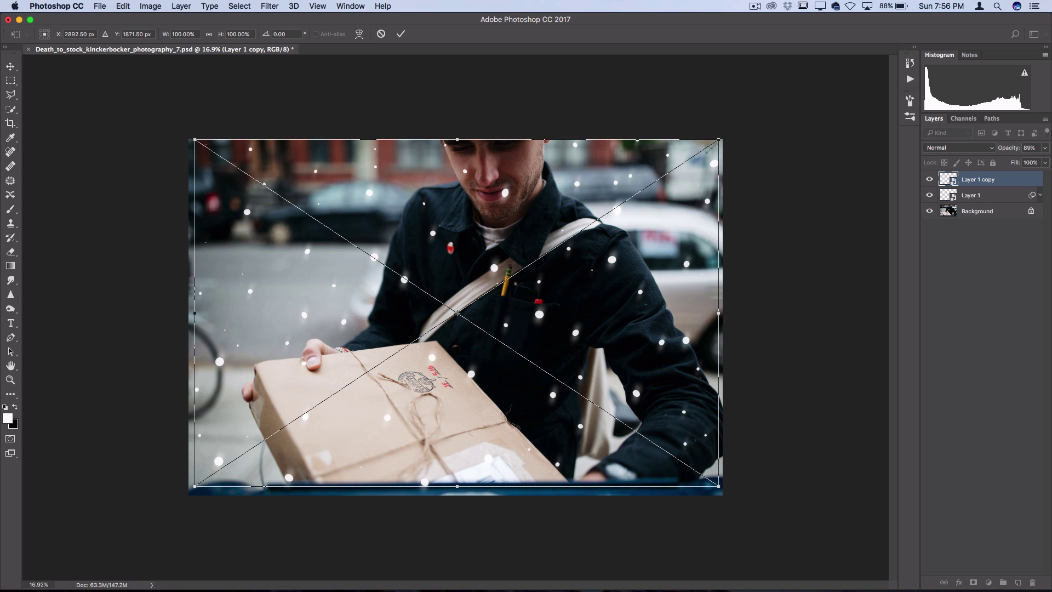
key(alt+shift)
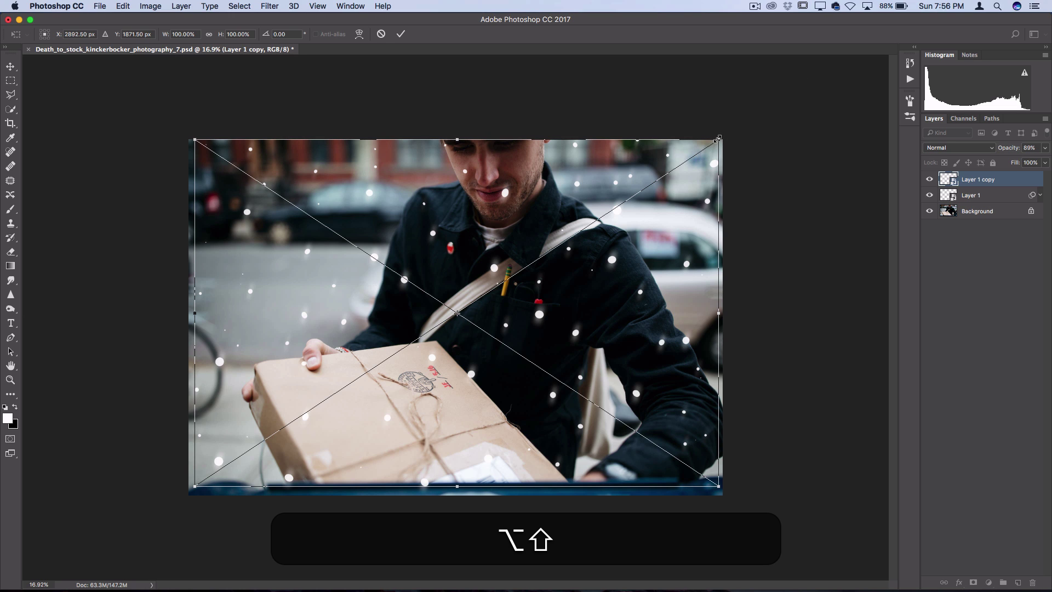
drag(718, 139, 1036, 73)
key(super+minus)
key(Return)
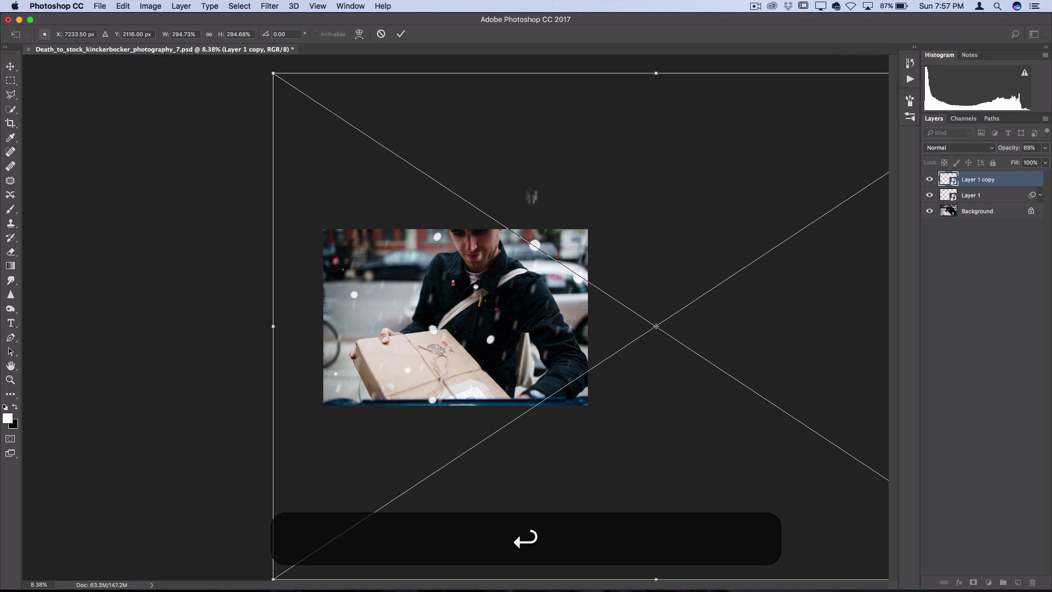
key(super+0)
key(b)
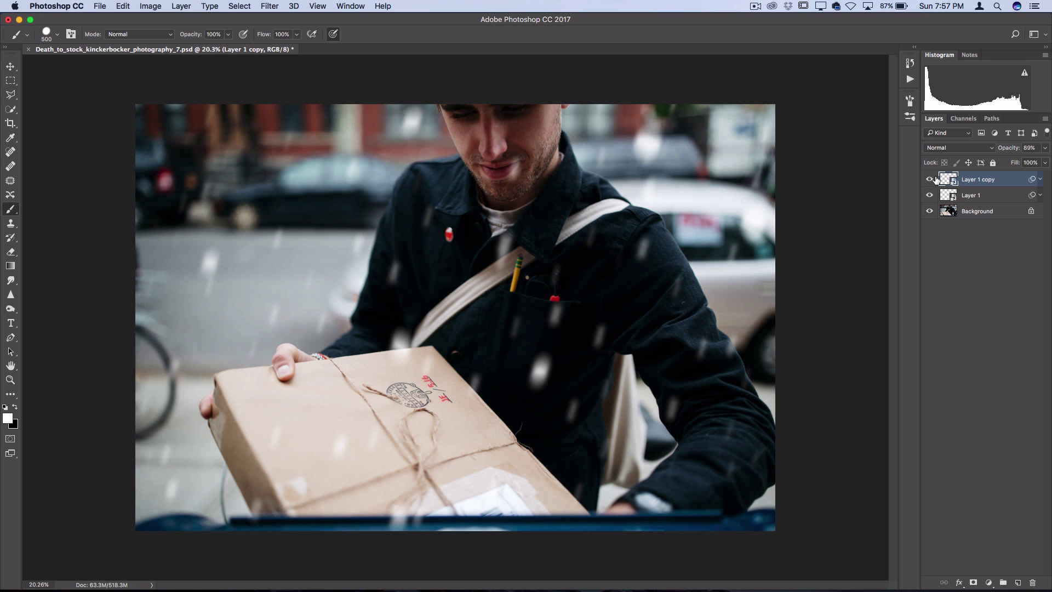
- Create a new Layer 2 and enlarge the brush to 1000 pixels
click(181, 6)
mouse_move(186, 19)
click(334, 28)
key(Return)
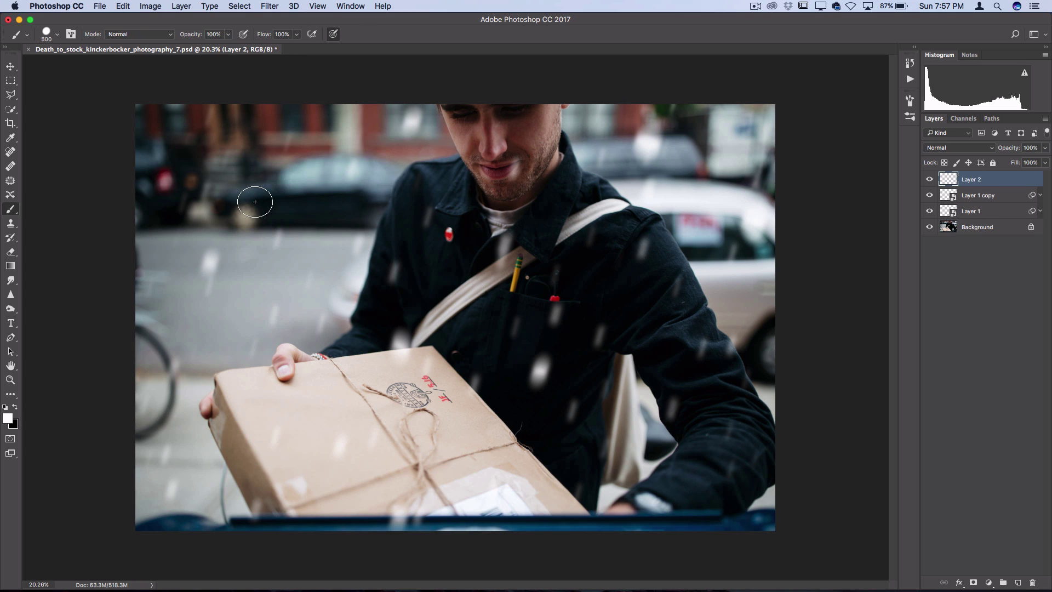
key(bracketright)
key(bracketleft)
key(bracketleft)
key(bracketleft)
key(bracketleft)
key(bracketleft)
key(bracketleft)
key(bracketleft)
key(bracketleft)
click(57, 34)
click(57, 34)
key(bracketright)
key(bracketright)
key(bracketright)
key(bracketright)
key(bracketright)
- Paint eight large white dots around the street, cars, man's arm and parcel
click(288, 152)
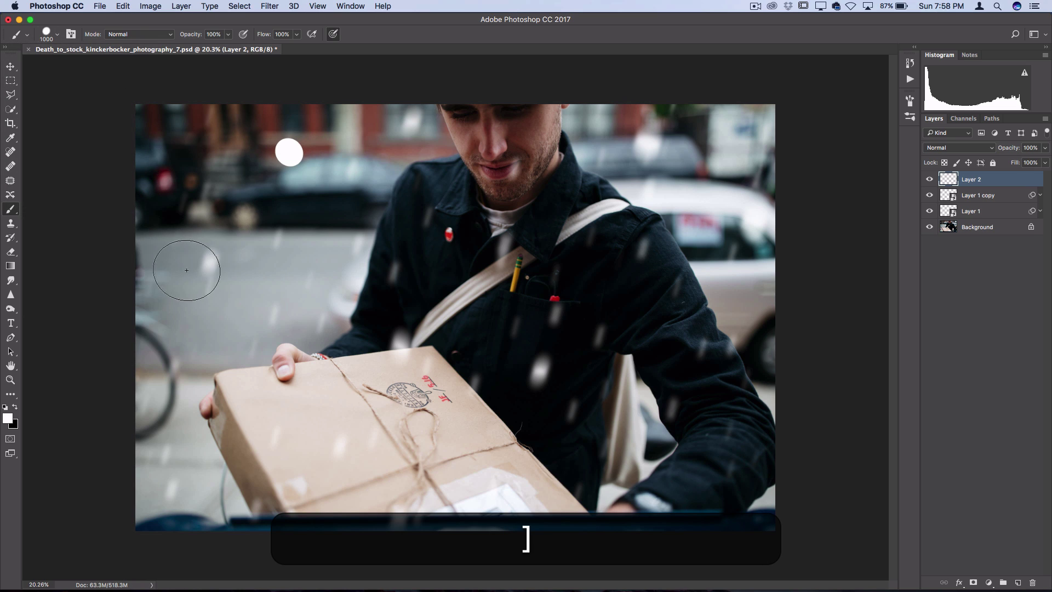
click(186, 270)
click(152, 506)
click(328, 479)
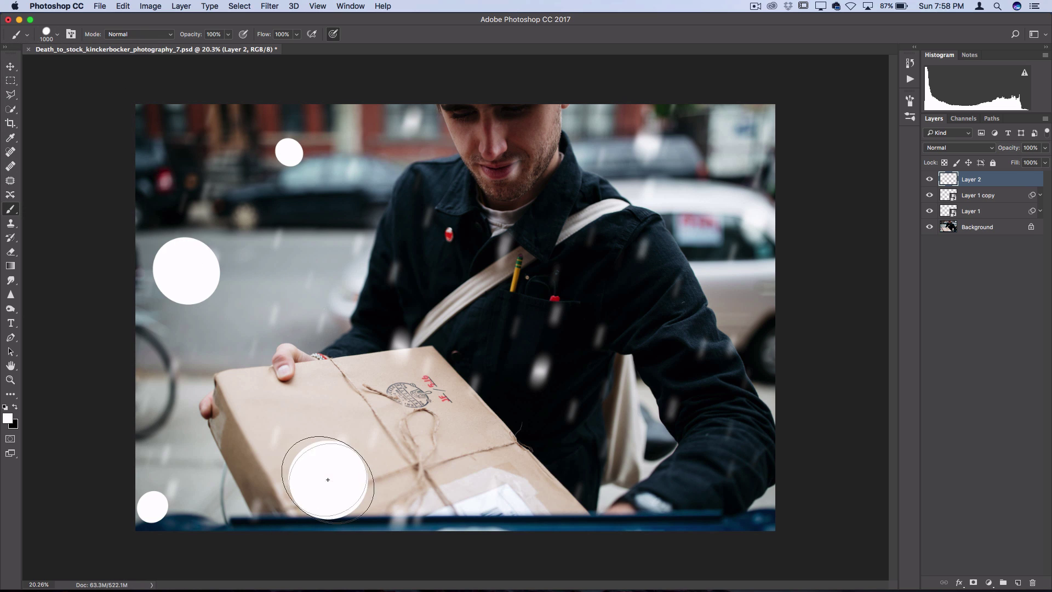
click(346, 269)
click(706, 151)
click(687, 275)
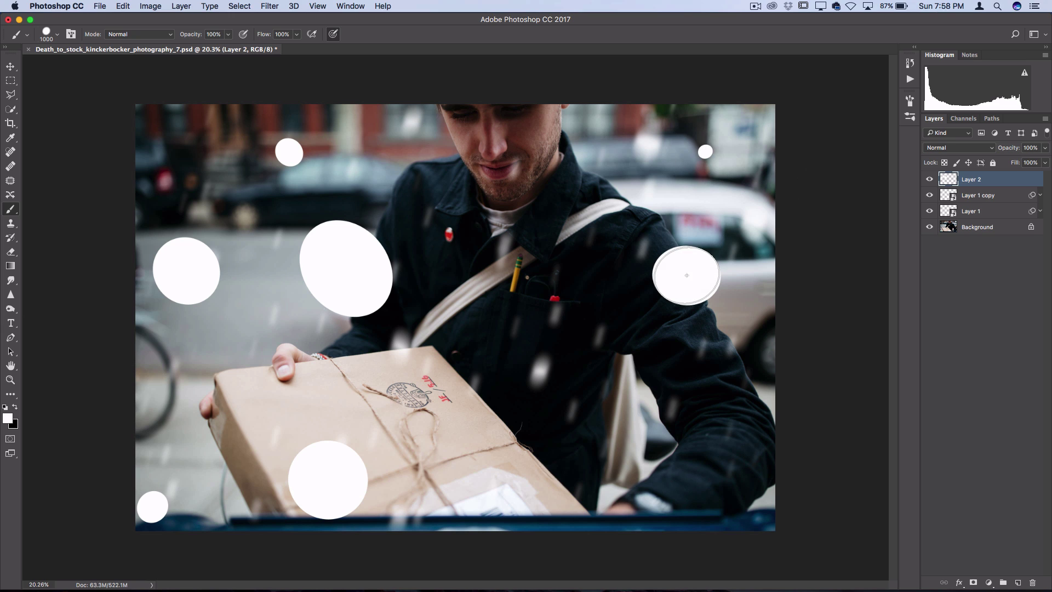
click(587, 472)
- Motion-blur the white dots into long soft streaks with a distance of 294
click(268, 6)
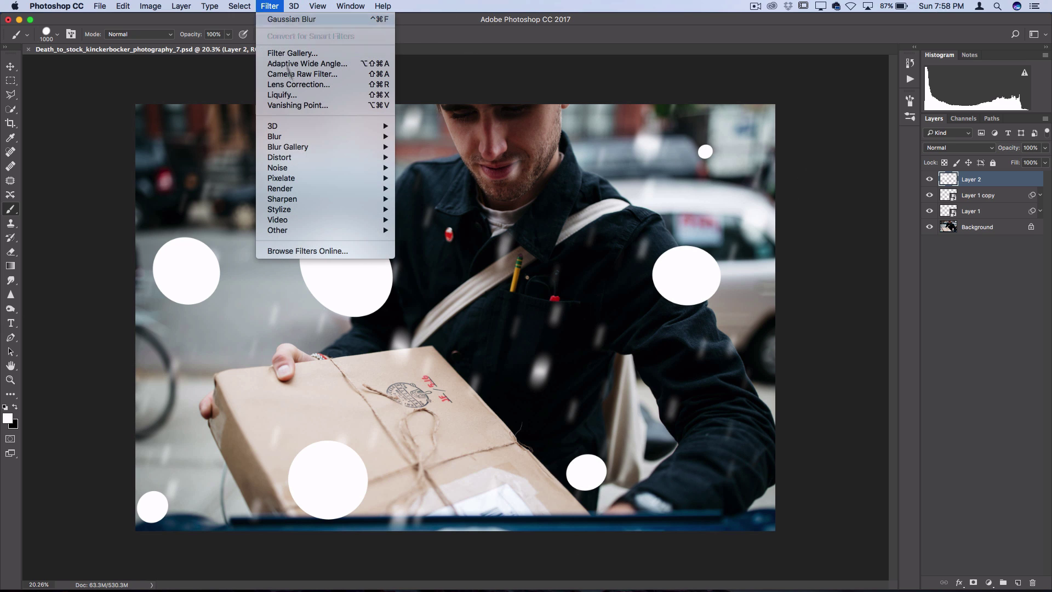
mouse_move(329, 136)
click(448, 200)
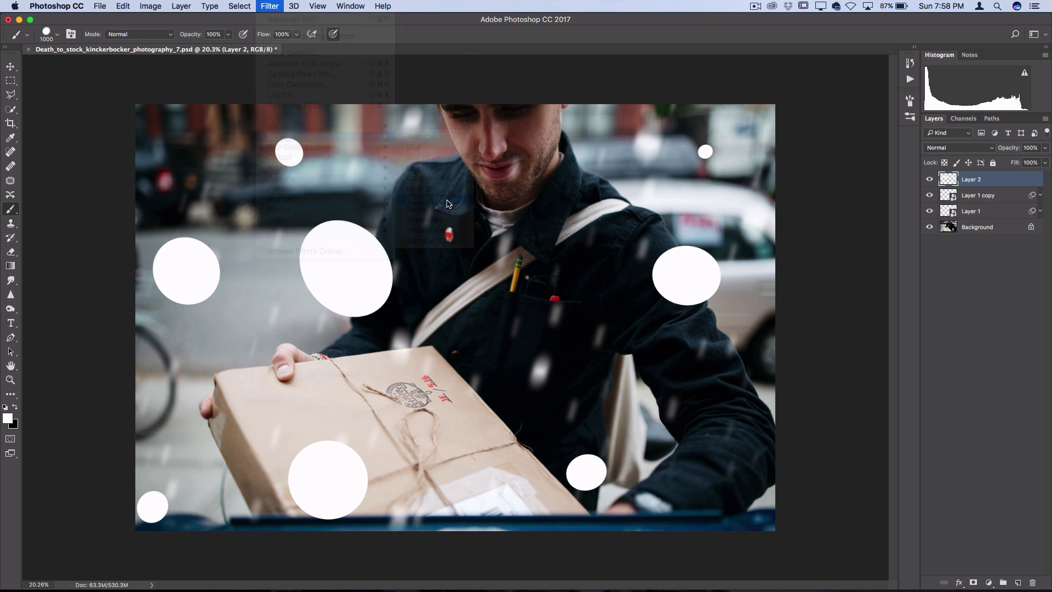
drag(482, 492, 496, 494)
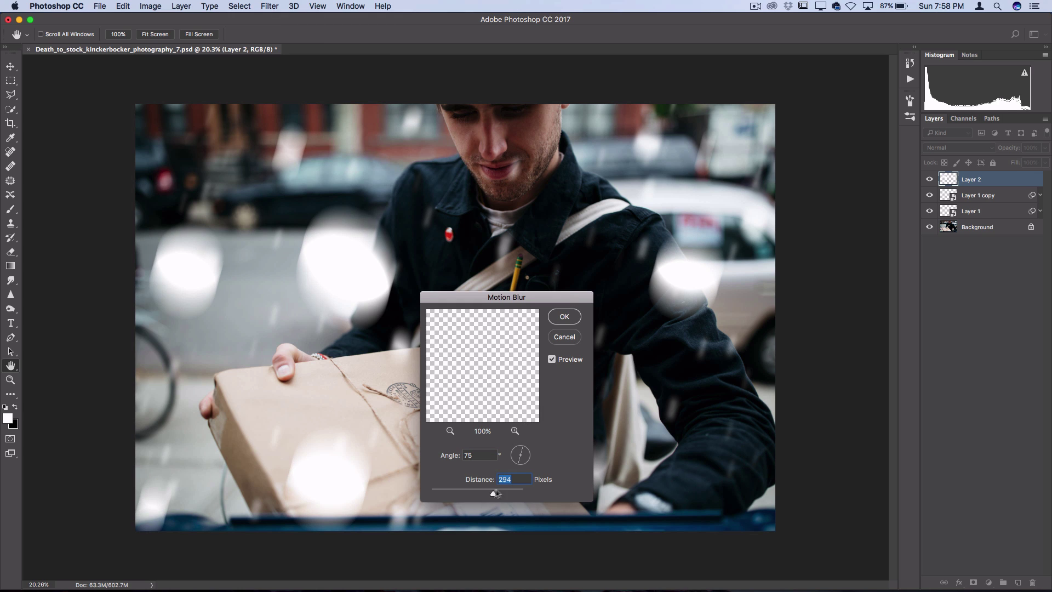
click(565, 316)
- Make Layer 1, Layer 1 copy and Layer 2 visible again
drag(930, 179, 930, 219)
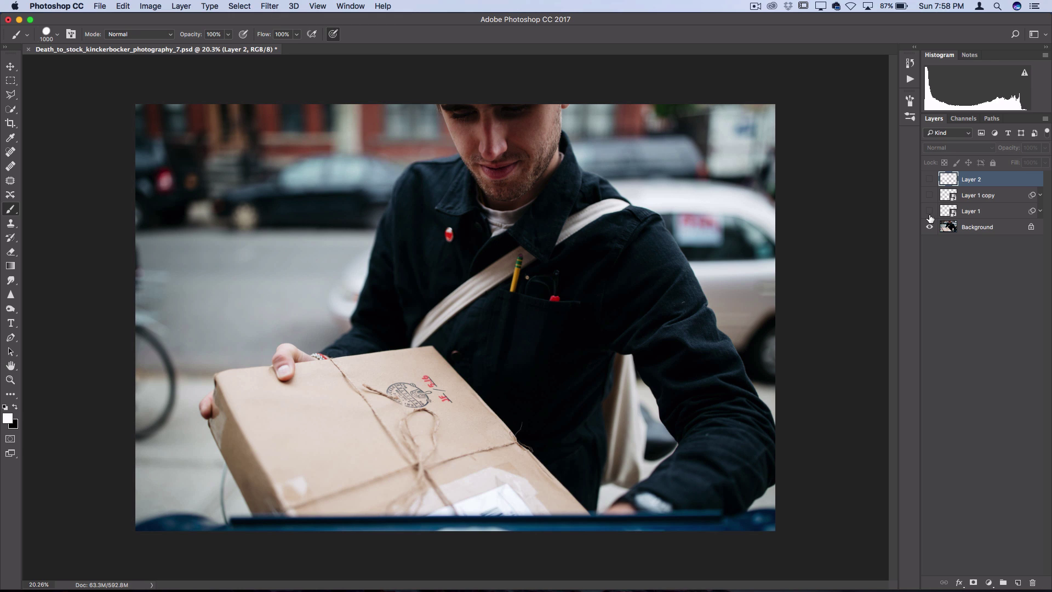
click(929, 212)
click(930, 195)
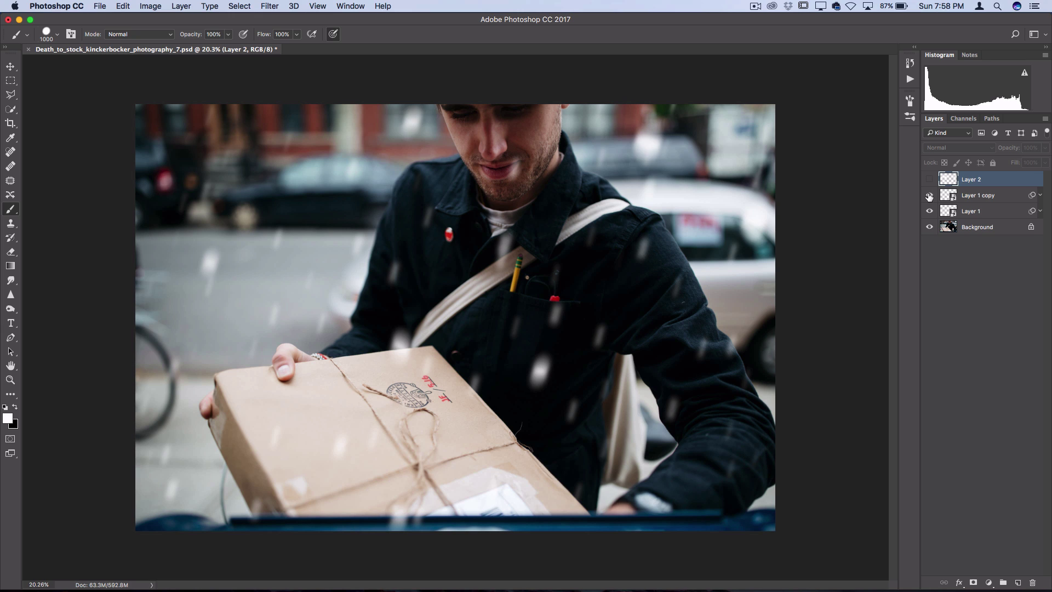
click(929, 179)
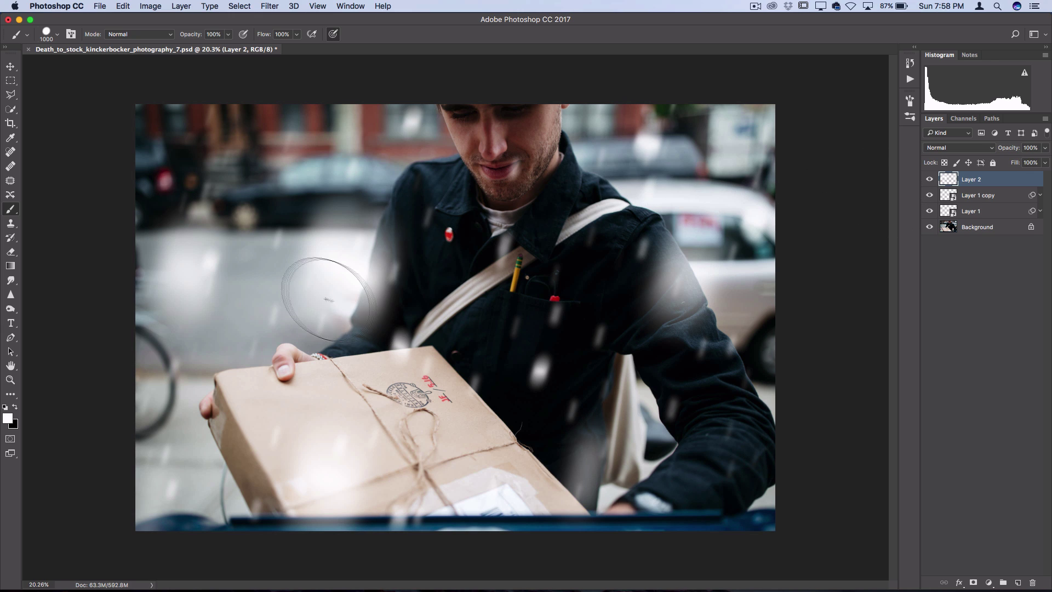
- Brush soft white haze over the left shoulder and set Layer 2 to 87% opacity
drag(328, 282, 353, 306)
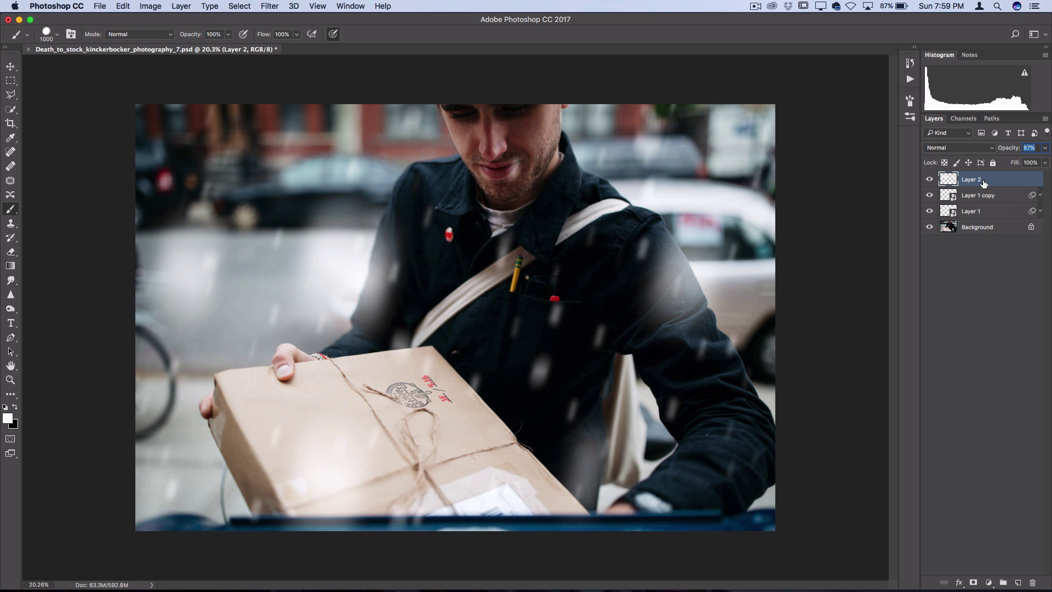
click(969, 184)
click(181, 6)
- Add a Hue/Saturation layer with Saturation -54 and Lightness +10, comparing it on and off
mouse_move(239, 136)
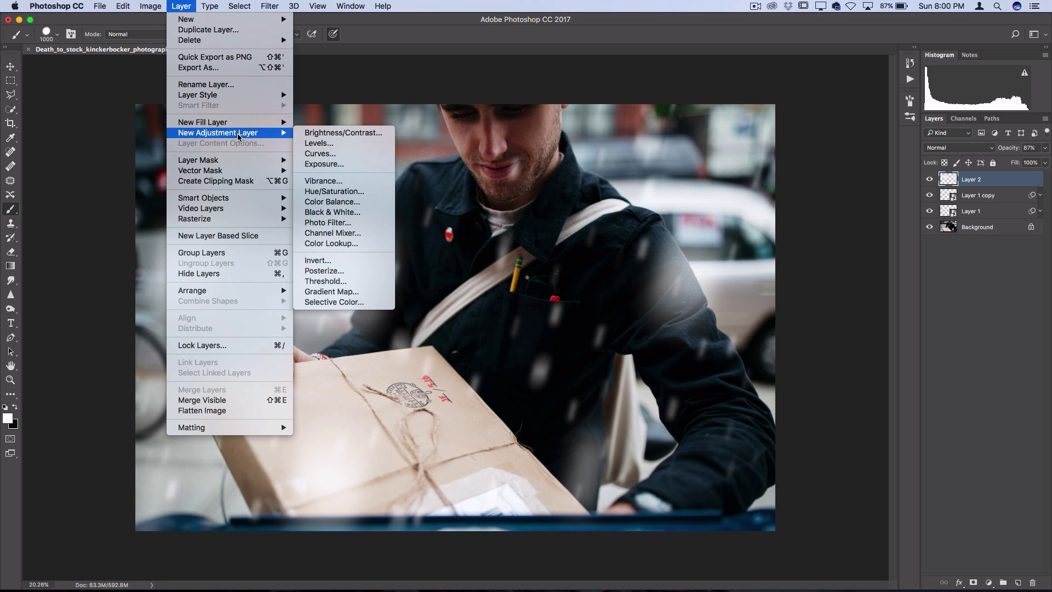
click(326, 192)
key(Return)
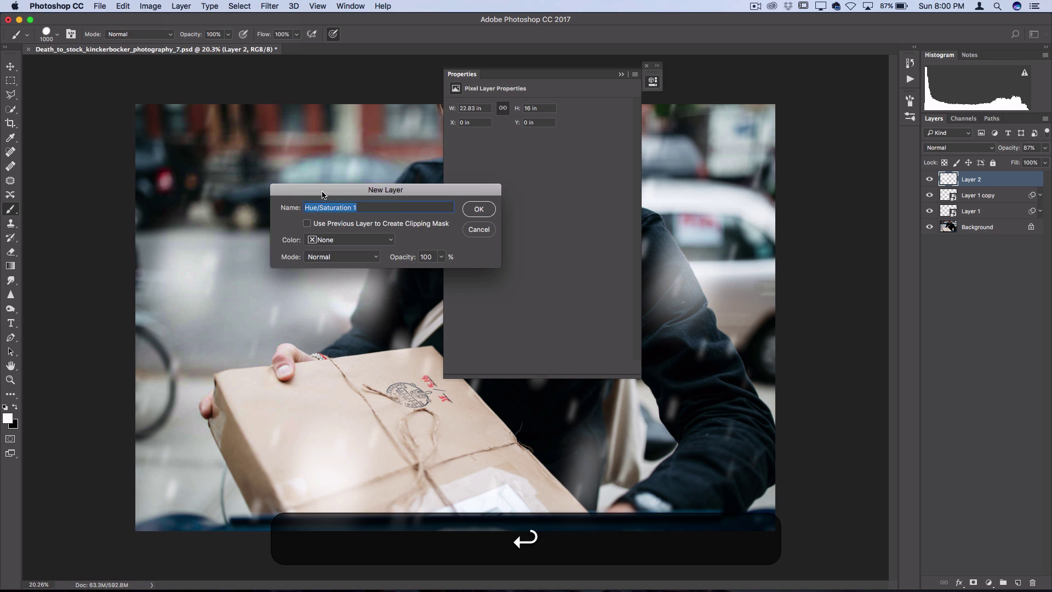
drag(530, 75, 716, 177)
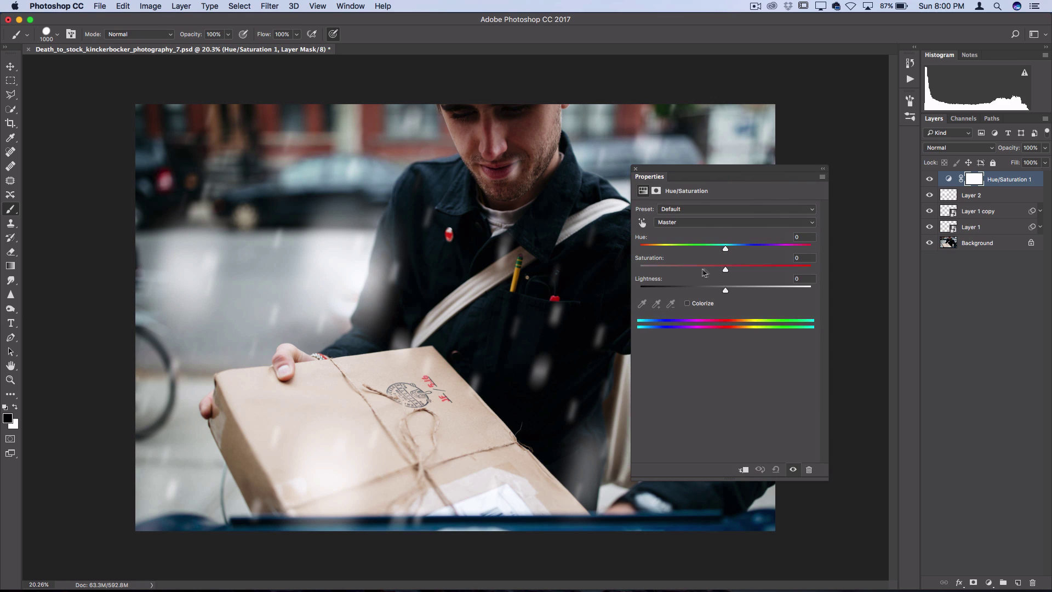
mouse_move(726, 269)
mouse_down()
mouse_move(671, 277)
mouse_move(681, 272)
mouse_up()
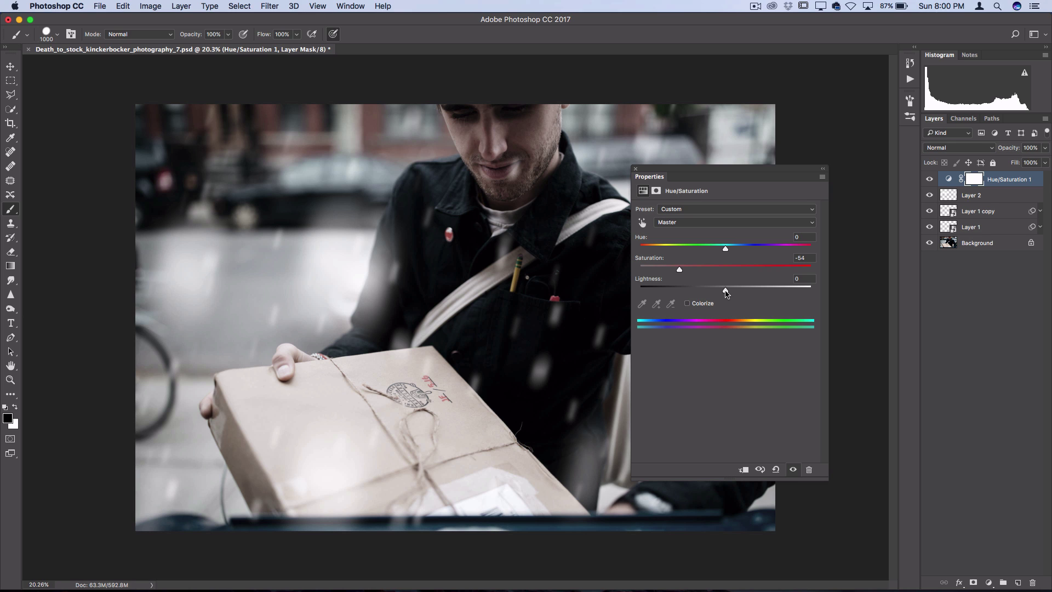
drag(726, 294, 734, 293)
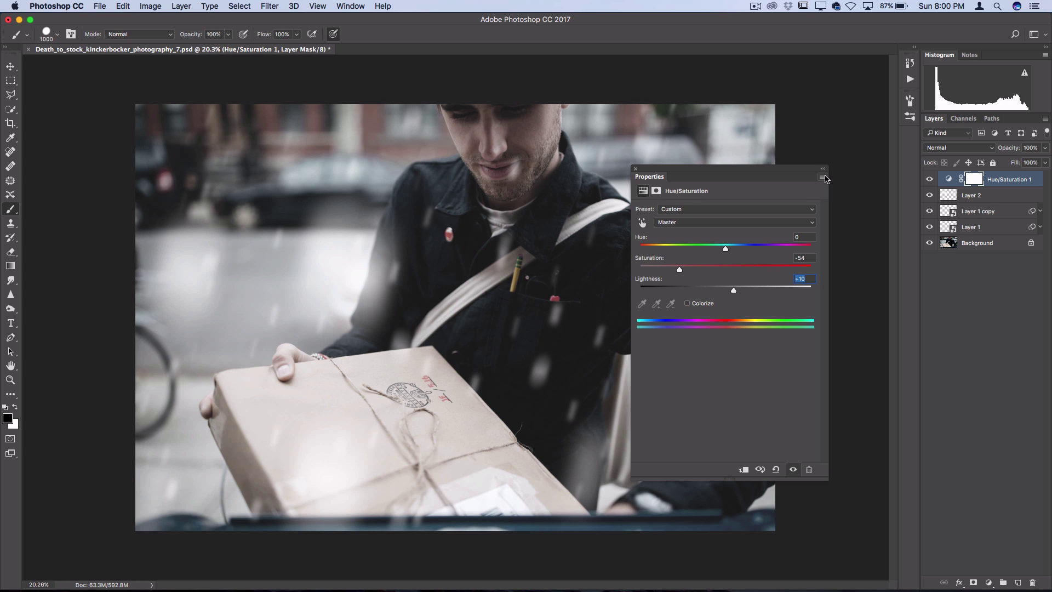
click(823, 169)
click(929, 180)
click(929, 179)
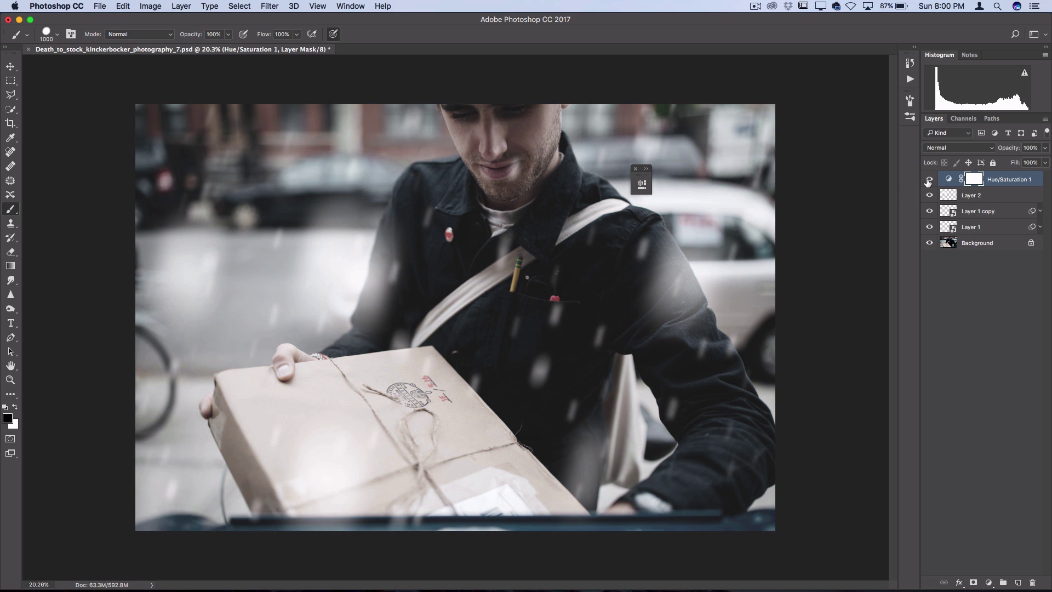
click(635, 169)
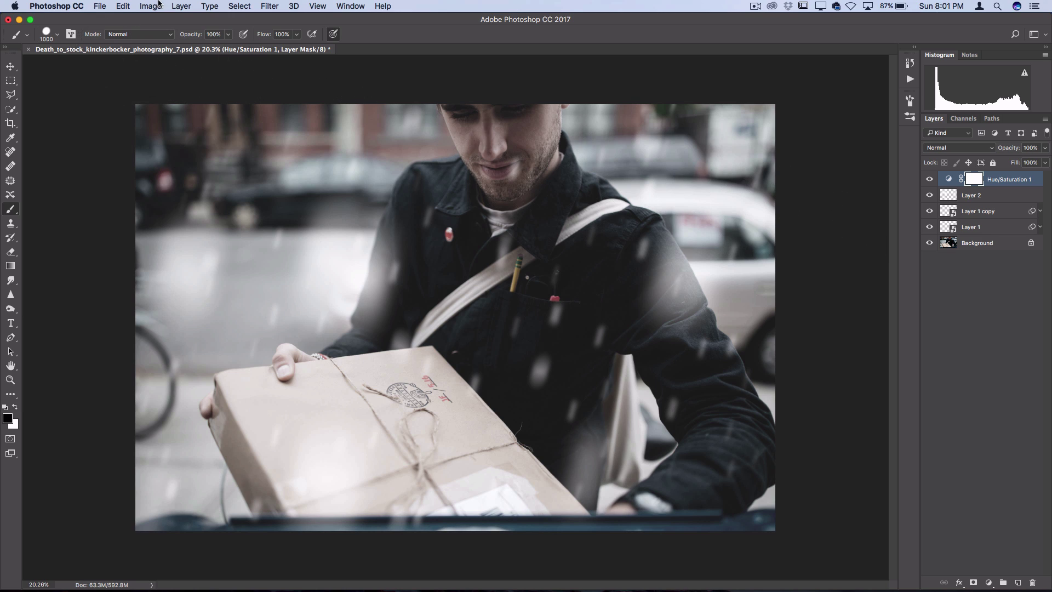
- Add a Photo Filter adjustment layer using the Cooling Filter (82) preset
click(181, 6)
mouse_move(256, 136)
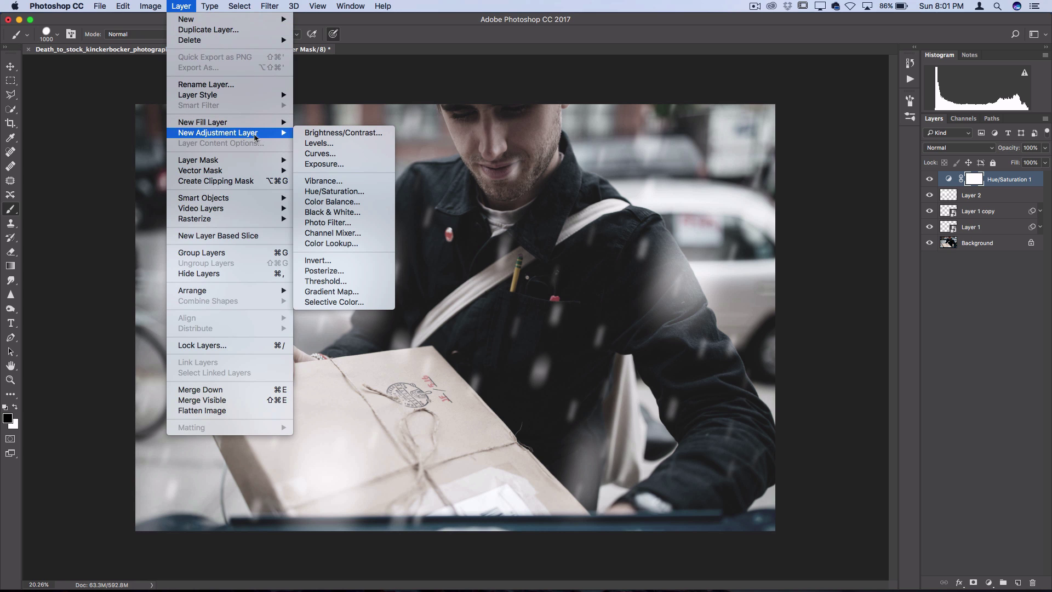
click(351, 224)
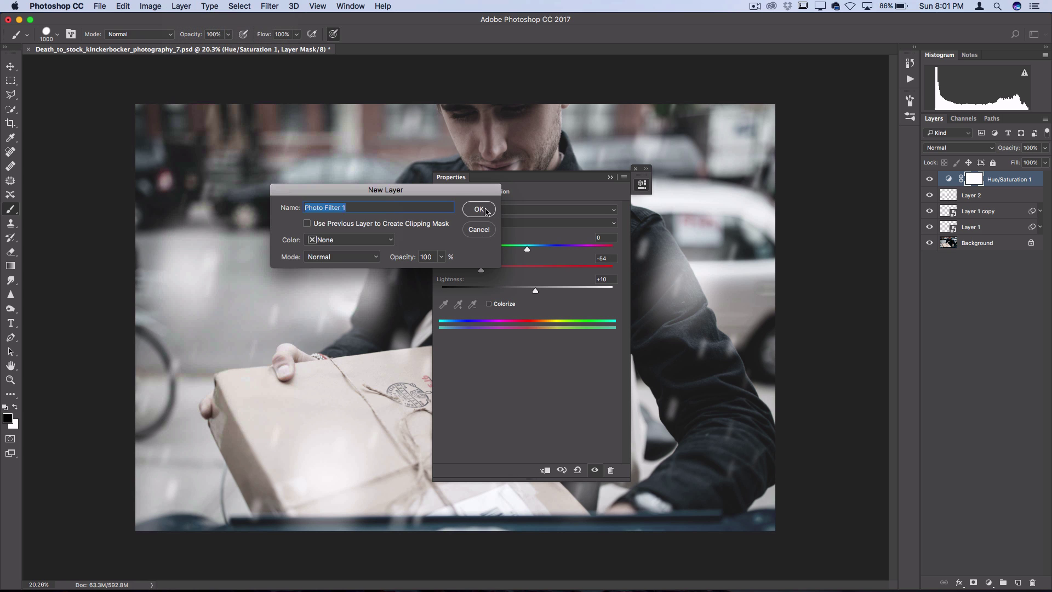
click(485, 210)
click(503, 210)
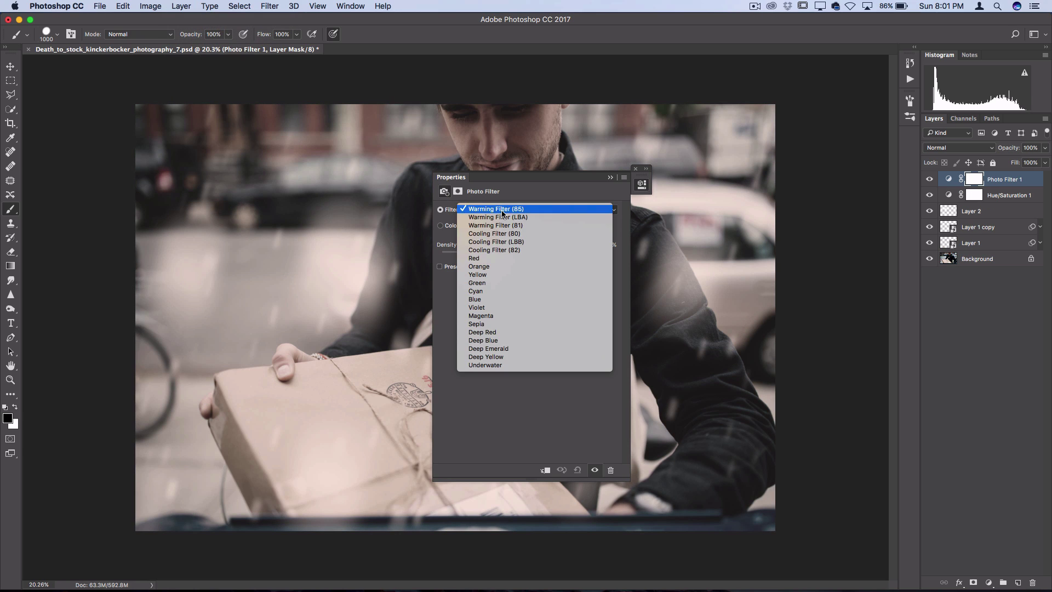
click(496, 250)
drag(503, 185, 752, 184)
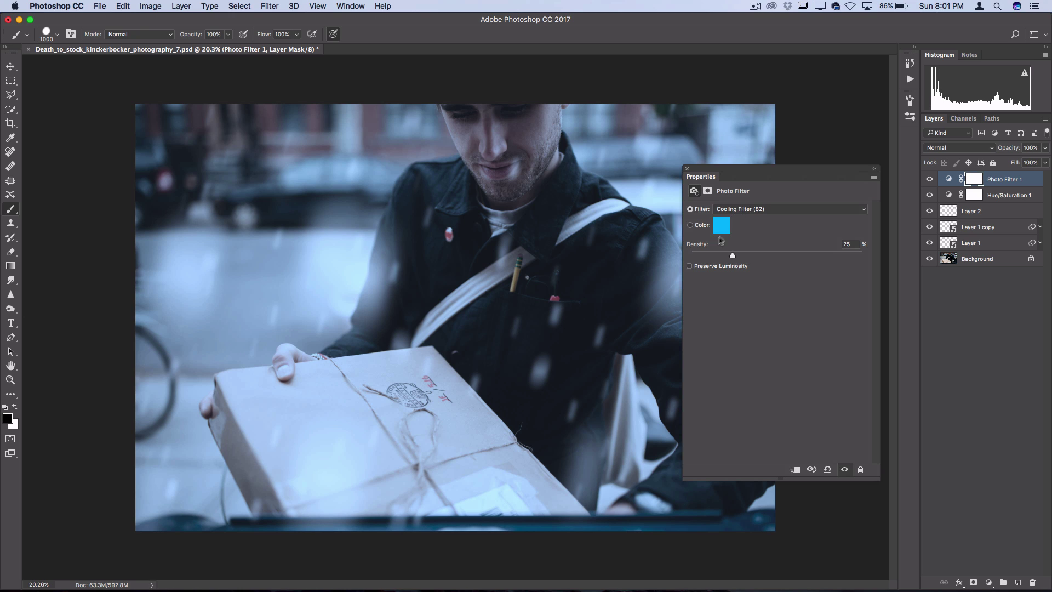
- Turn on Preserve Luminosity and raise the filter density to 75% for a strong blue tint
click(690, 267)
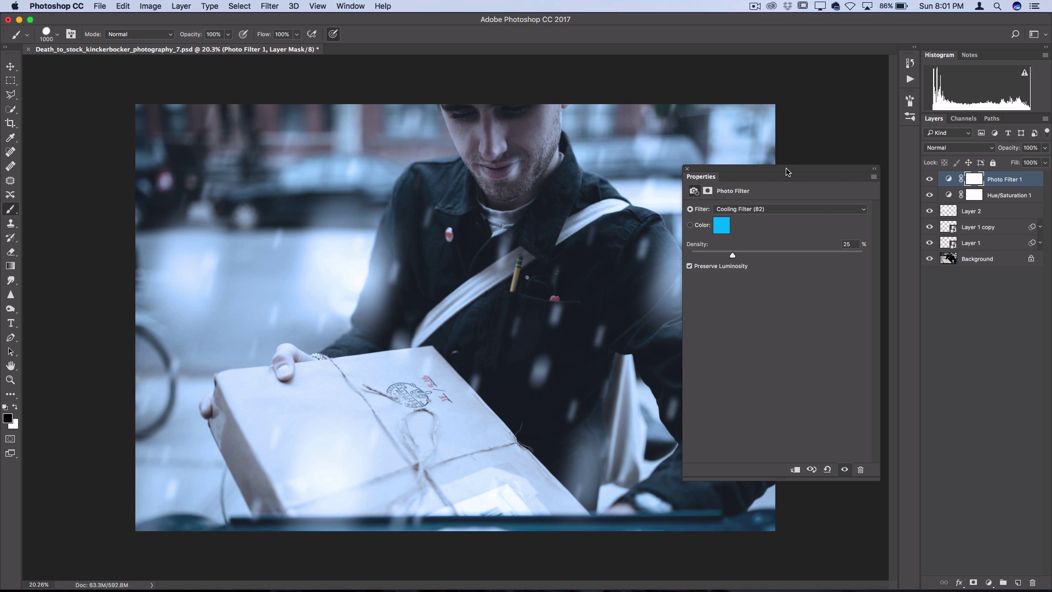
drag(789, 175, 790, 72)
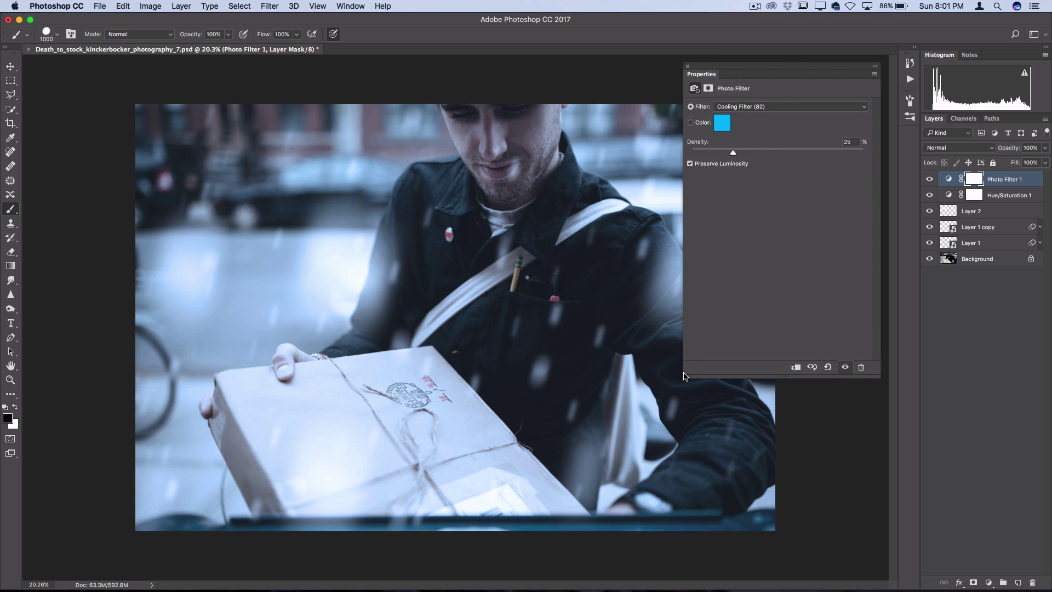
drag(684, 375, 726, 243)
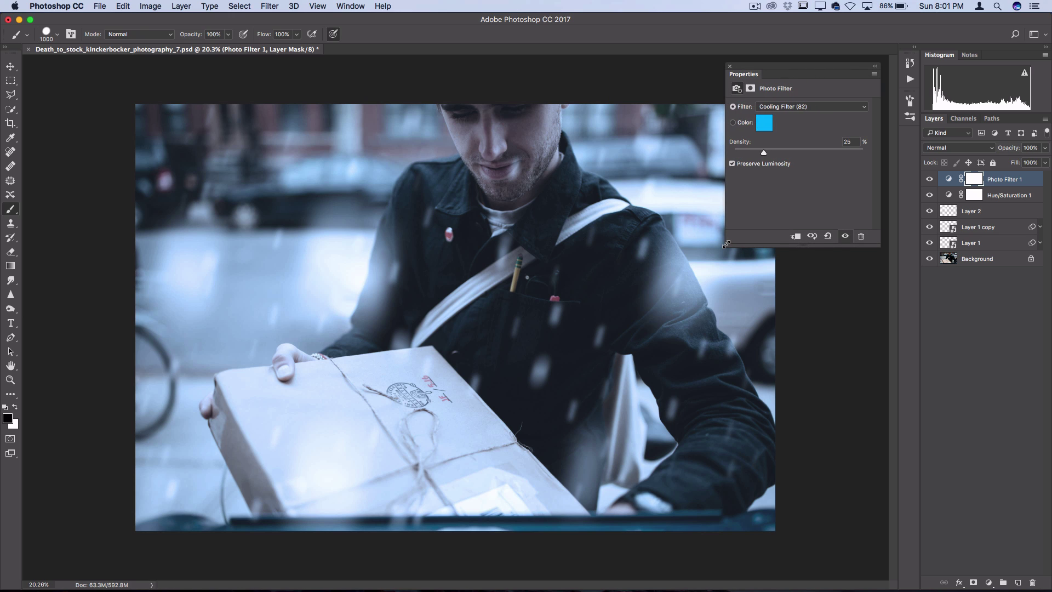
click(749, 153)
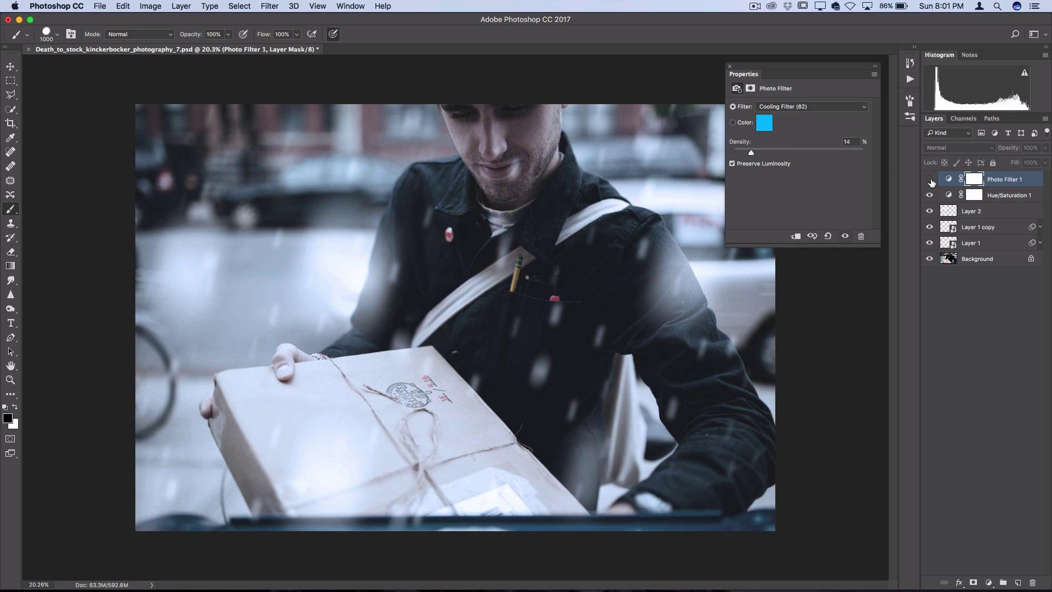
click(930, 179)
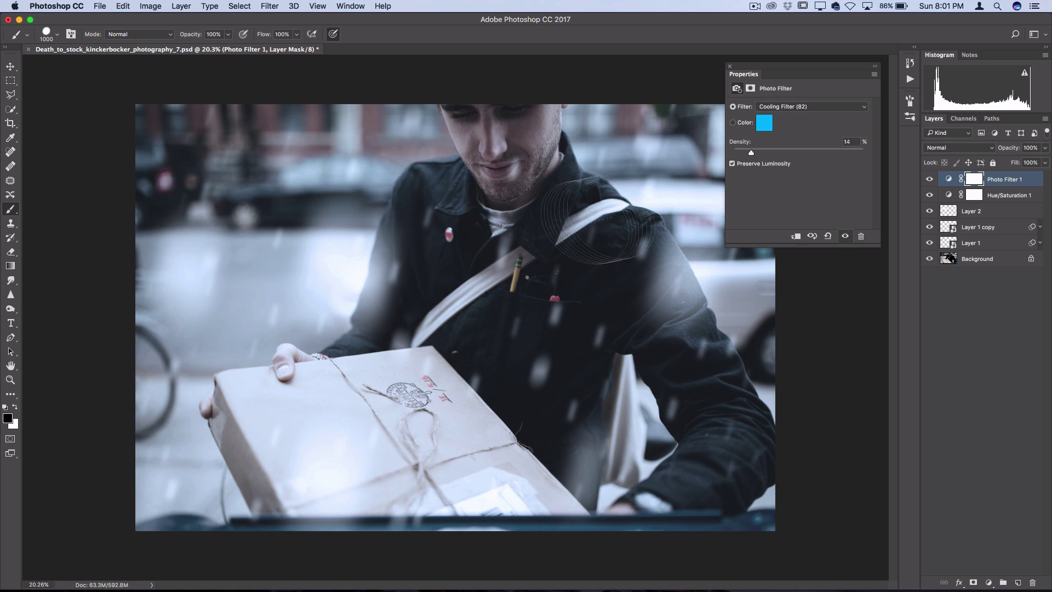
drag(774, 153, 815, 151)
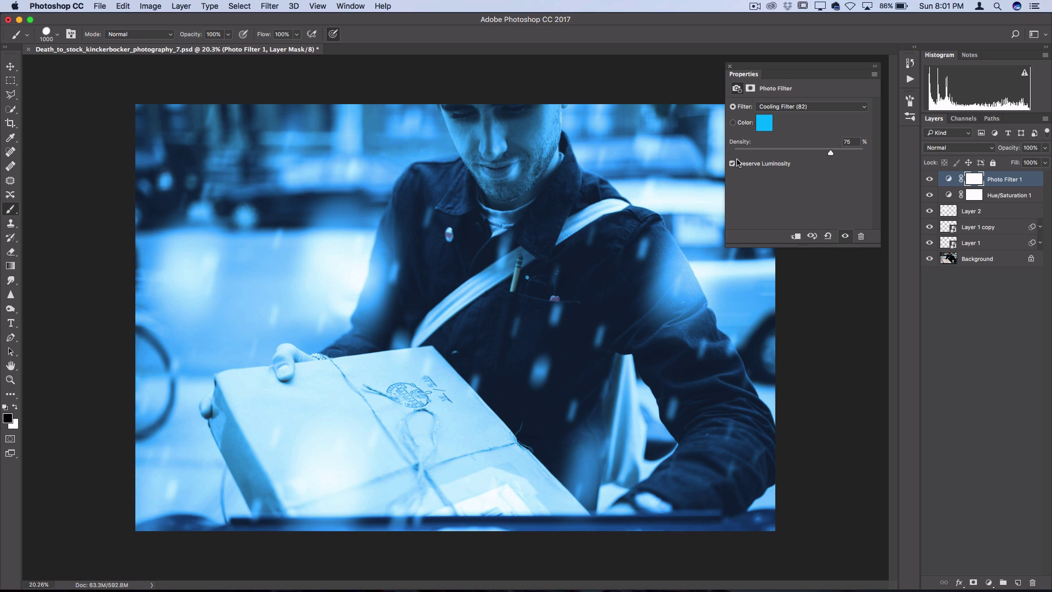
- Set the Photo Filter layer's blend mode to Soft Light and compare it on and off
click(997, 181)
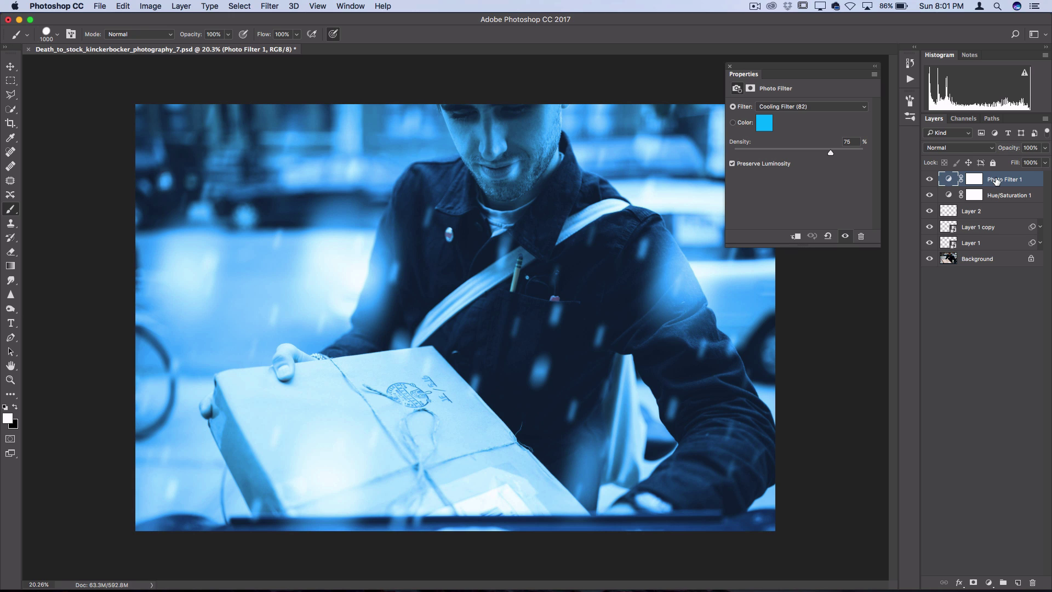
click(946, 148)
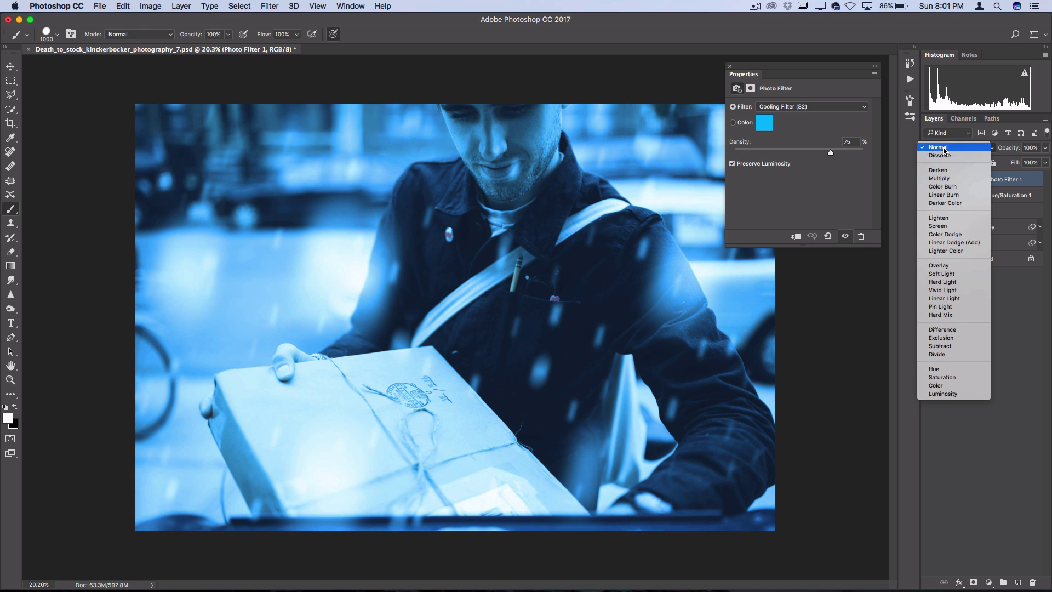
click(937, 274)
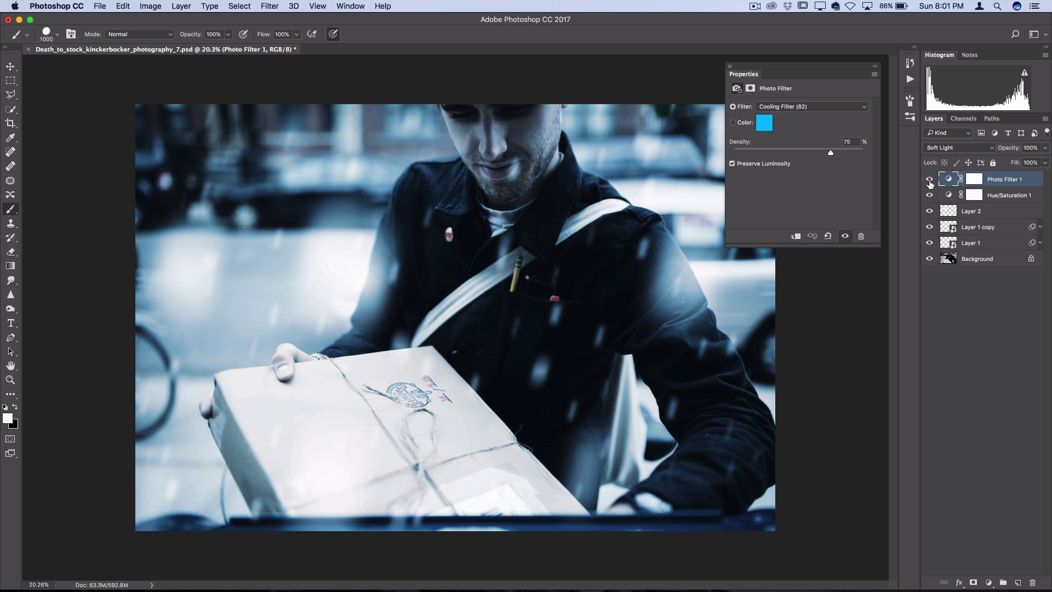
click(930, 183)
click(930, 183)
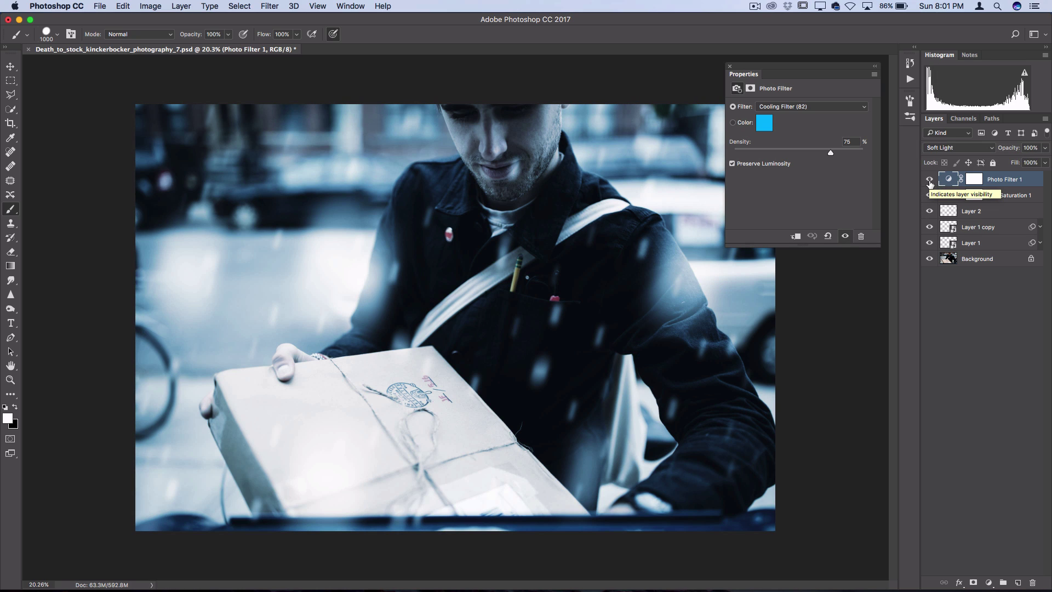
- Try Overlay blending at 48% opacity, then return the filter layer to Normal
click(942, 147)
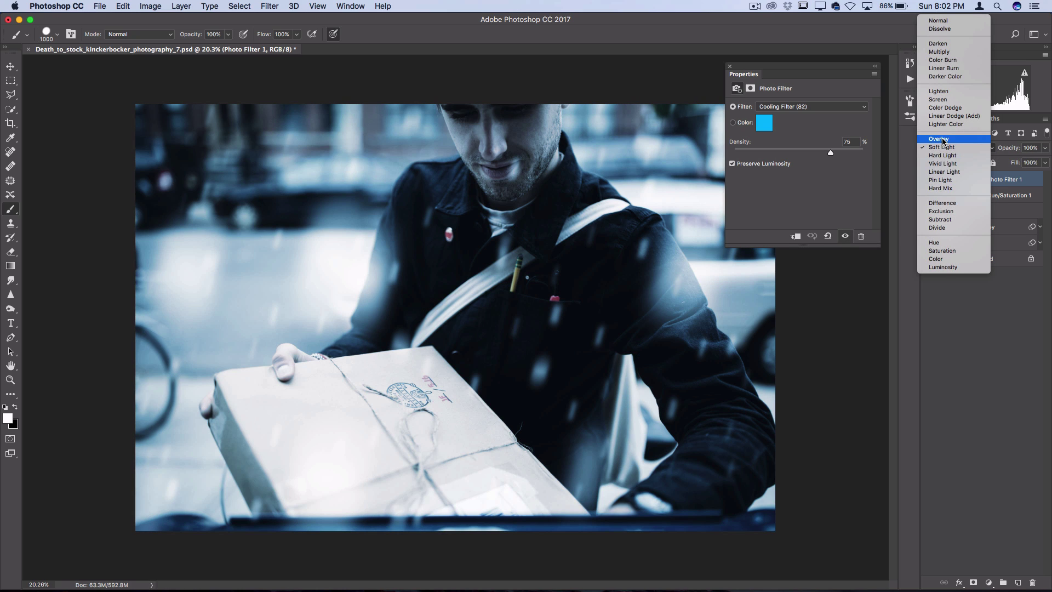
click(944, 141)
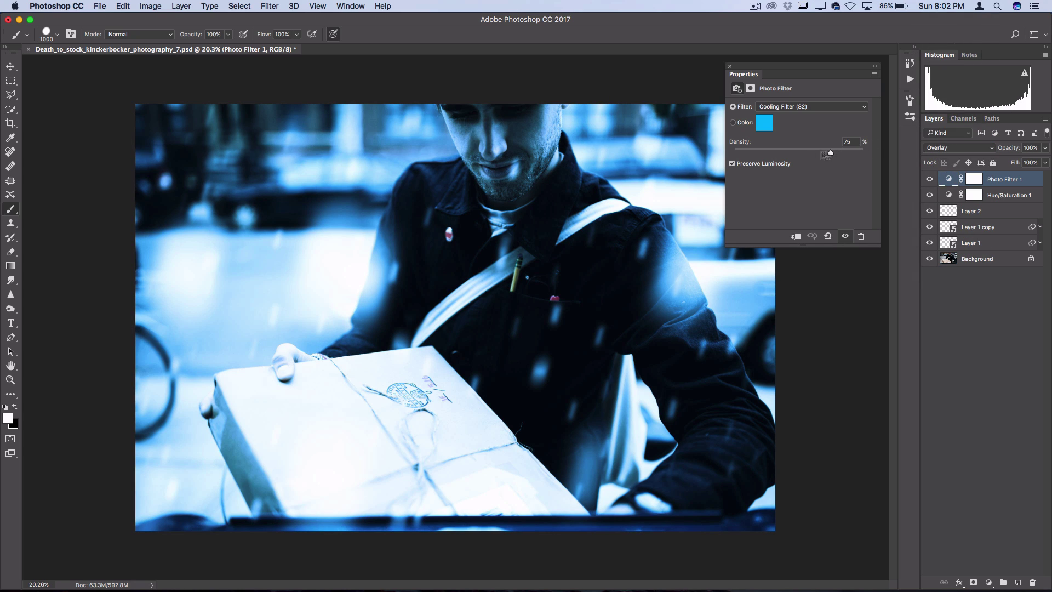
drag(1045, 148, 1018, 164)
click(989, 186)
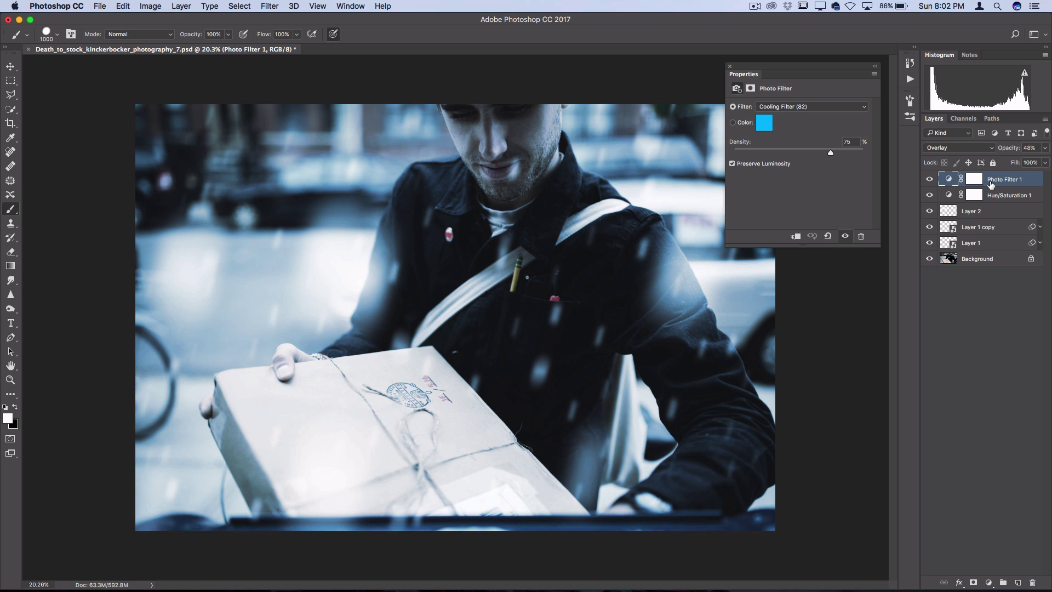
click(947, 147)
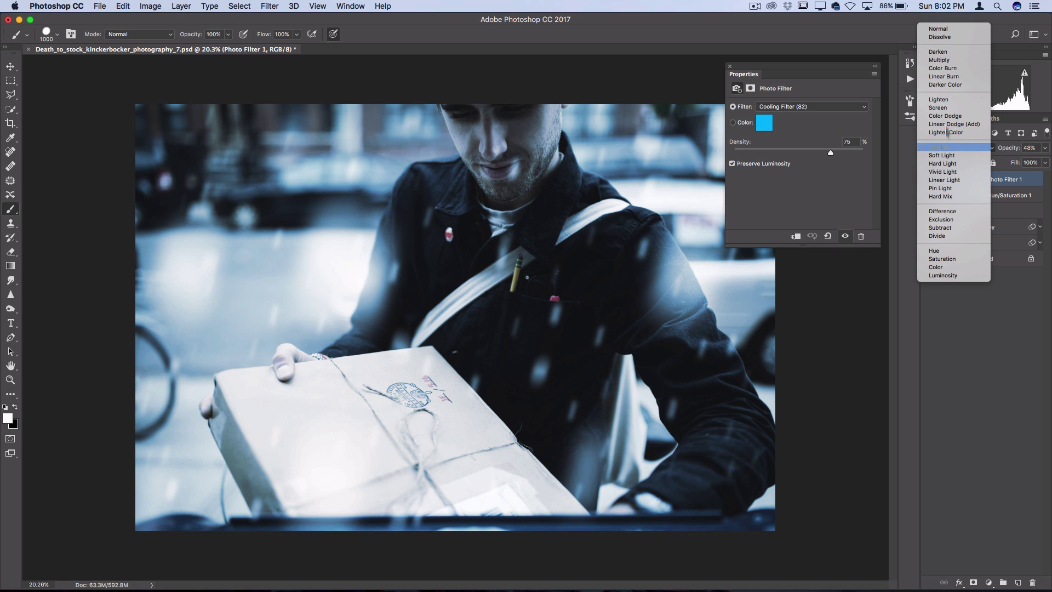
click(957, 28)
- Try density 22, then Overlay blending with density 53 and 78% opacity
drag(748, 157, 762, 154)
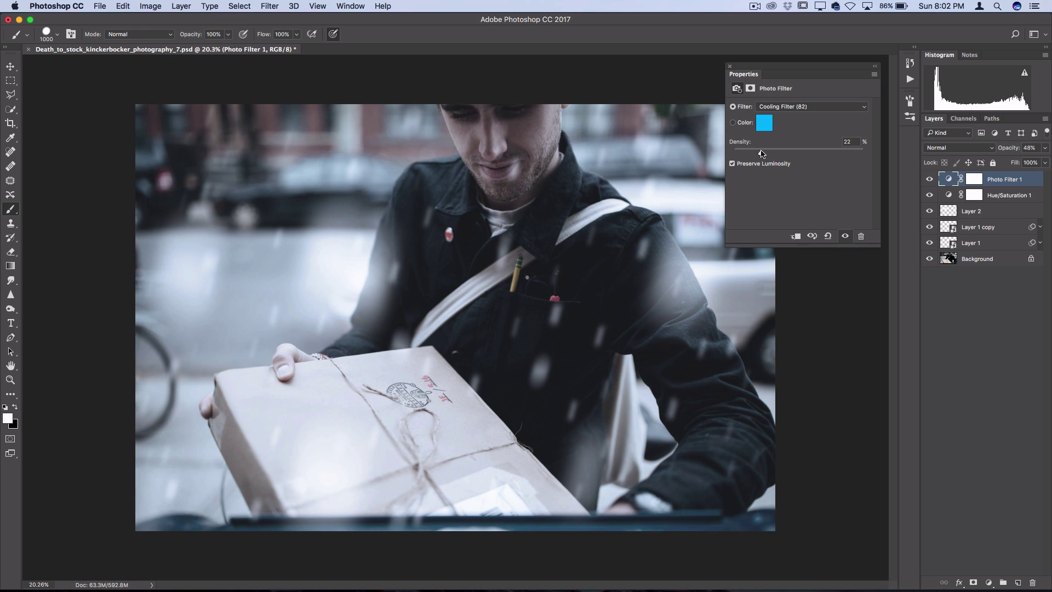
click(947, 148)
click(945, 267)
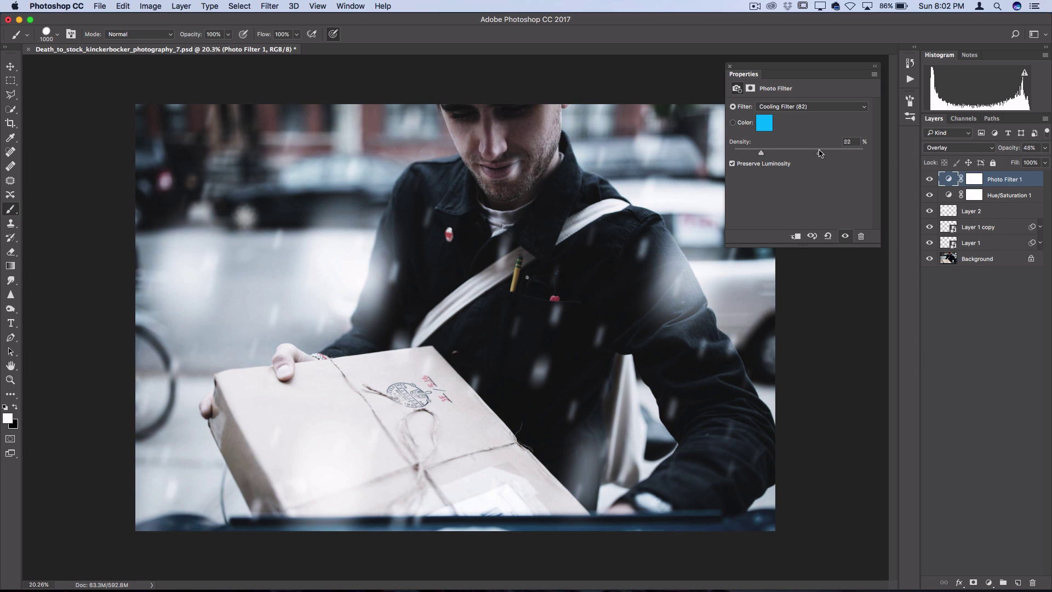
drag(820, 153, 803, 153)
drag(1045, 149, 1029, 163)
- Switch the filter layer to Soft Light and set its density to 70
click(959, 147)
click(957, 157)
drag(803, 153, 815, 153)
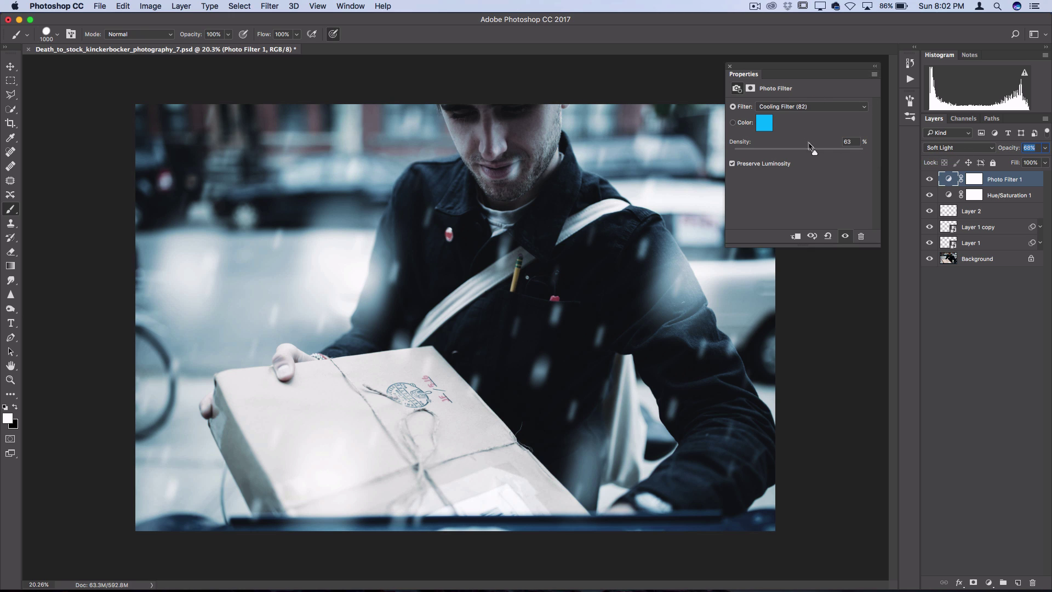
click(815, 154)
text(70)
click(876, 67)
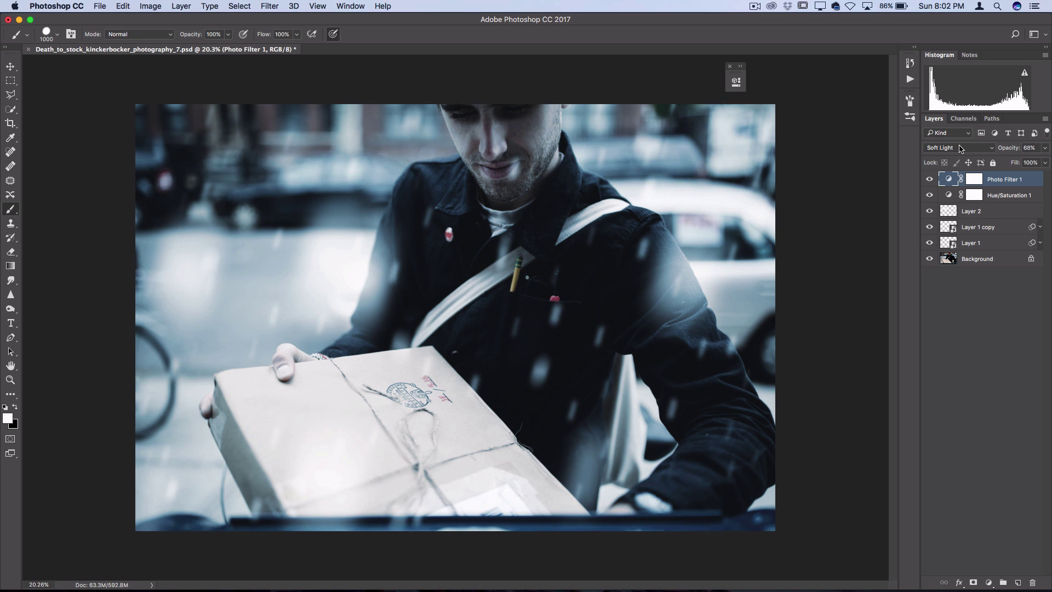
- Set the Photo Filter layer's opacity to 65%
click(1044, 148)
key(Return)
text(65)
key(Return)
- Create a new empty Layer 3 and select the entire canvas
click(181, 6)
mouse_move(191, 24)
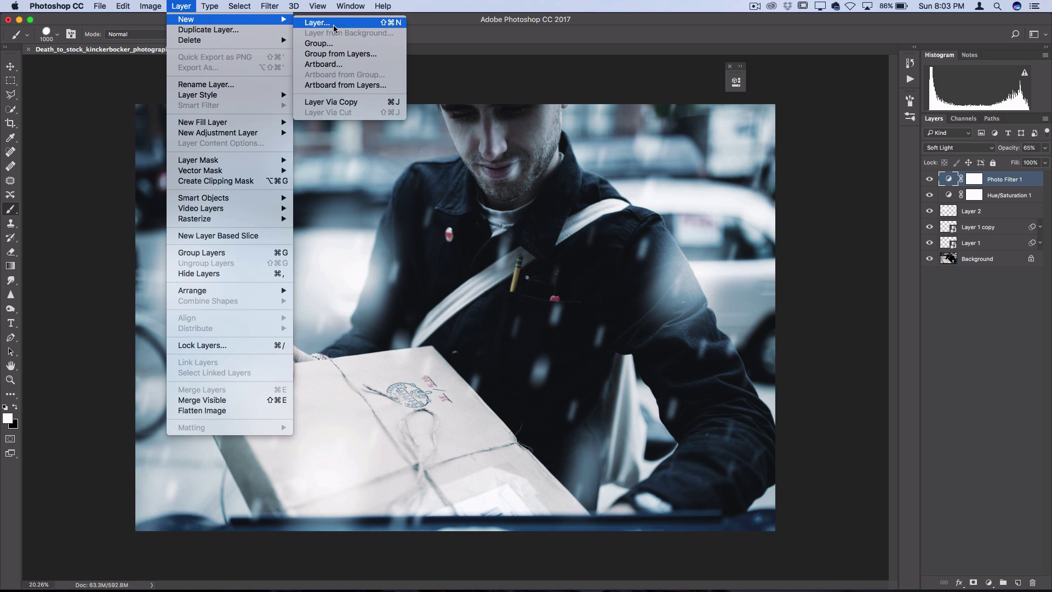
click(317, 22)
key(Return)
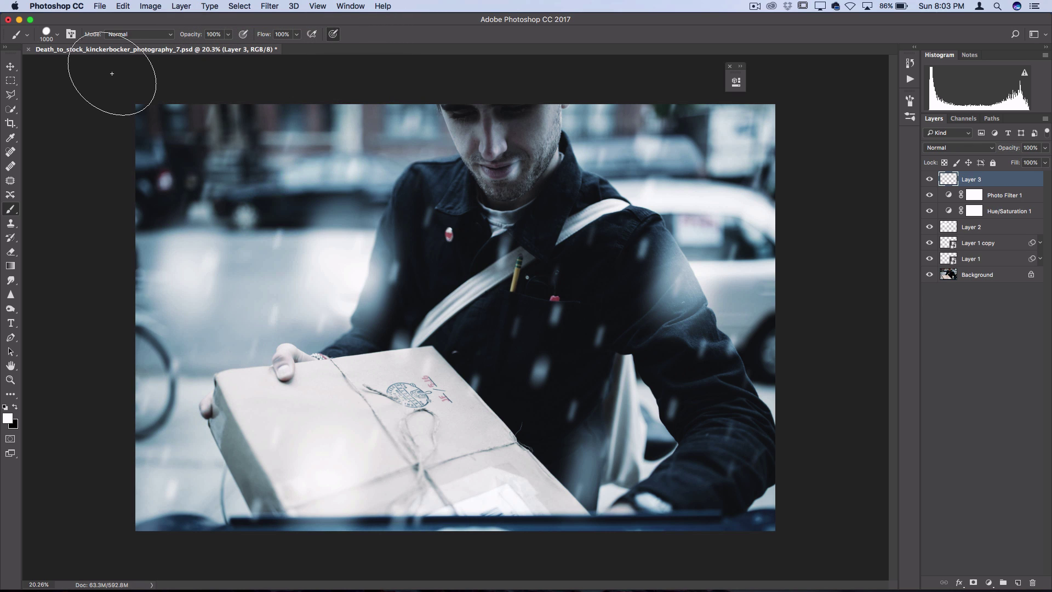
key(super+a)
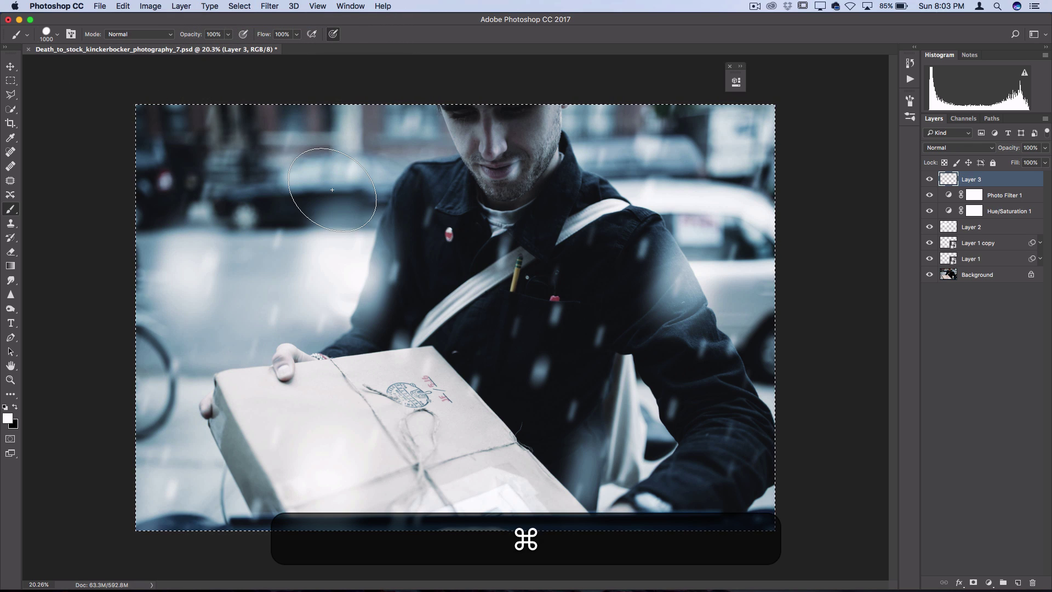
click(11, 80)
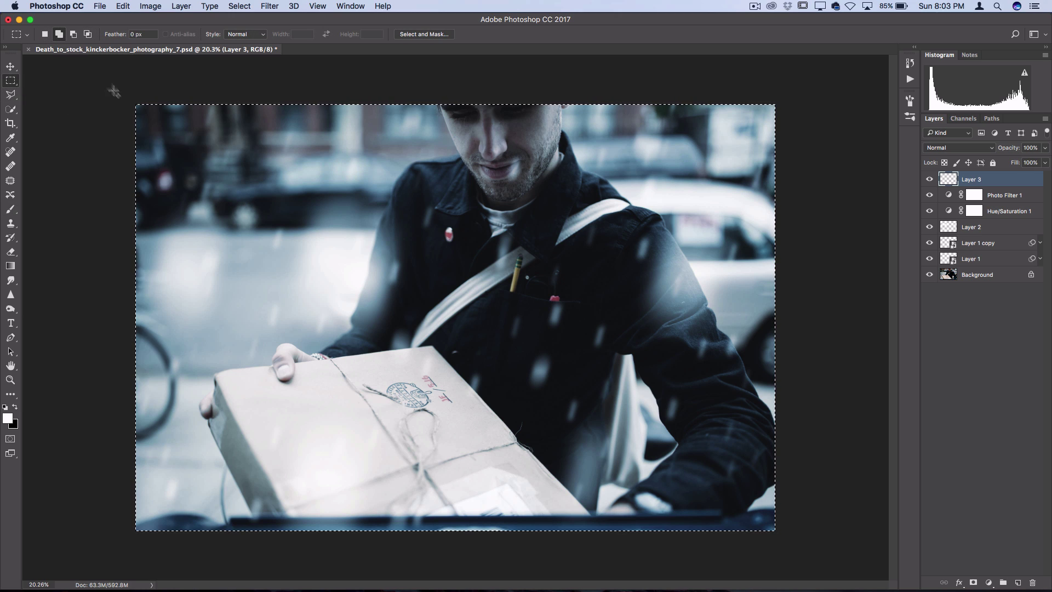
drag(47, 71, 892, 590)
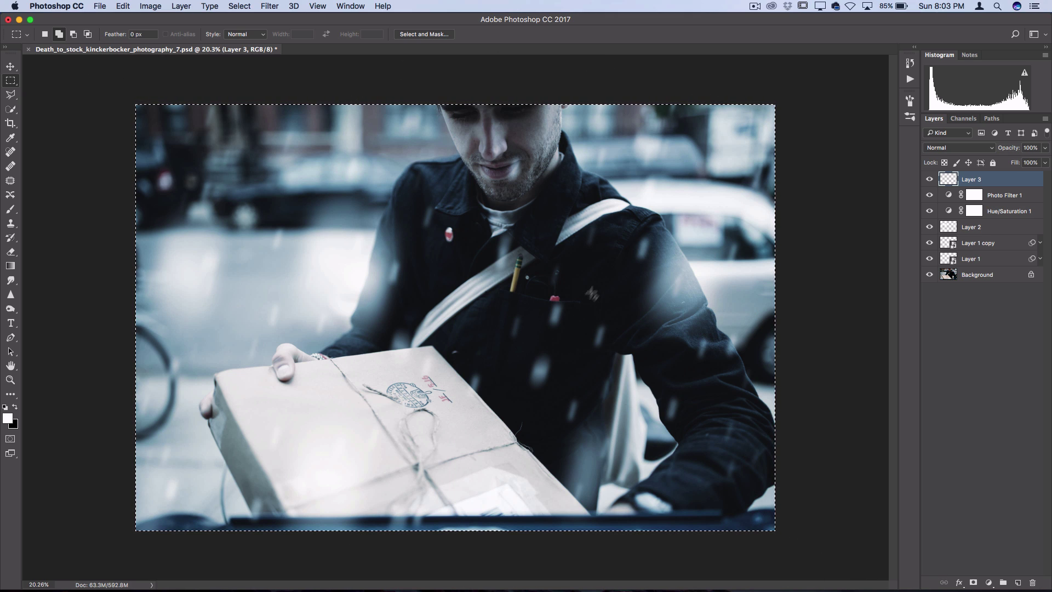
- Stroke the selection with a 20 px white border on the inside
right_click(503, 211)
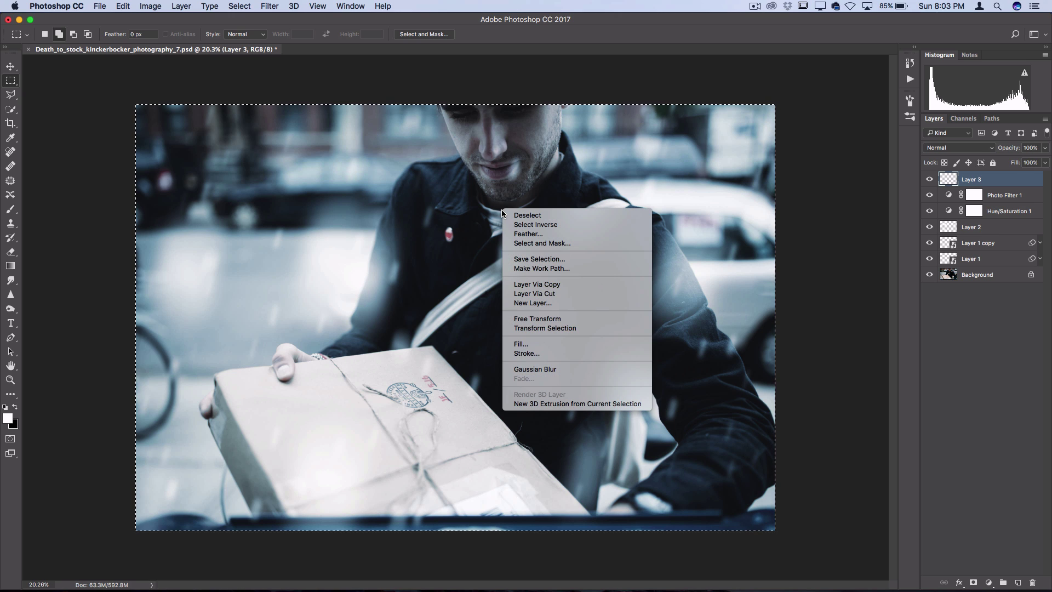
click(533, 354)
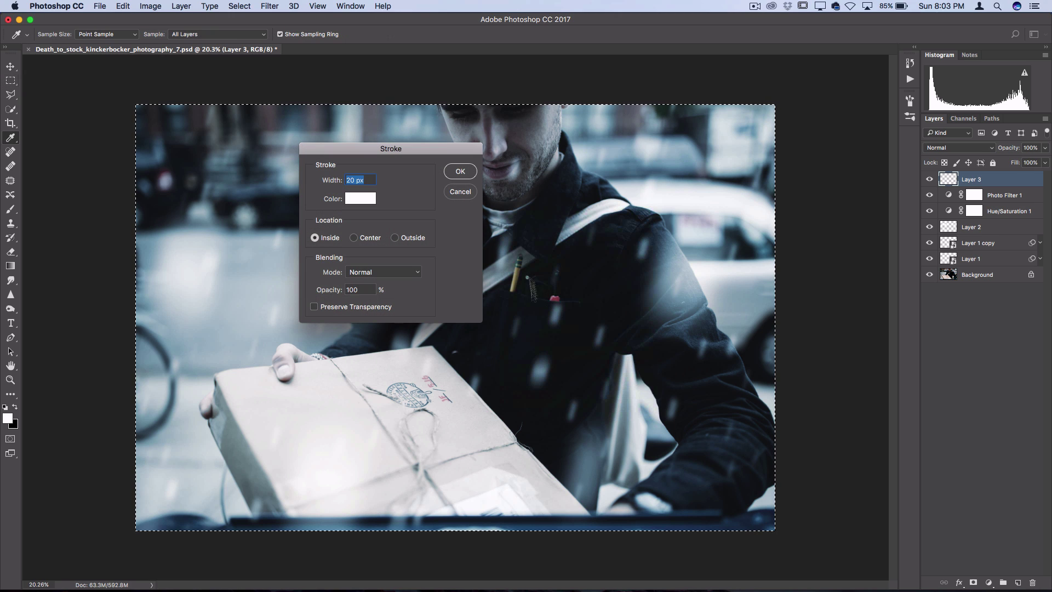
click(361, 200)
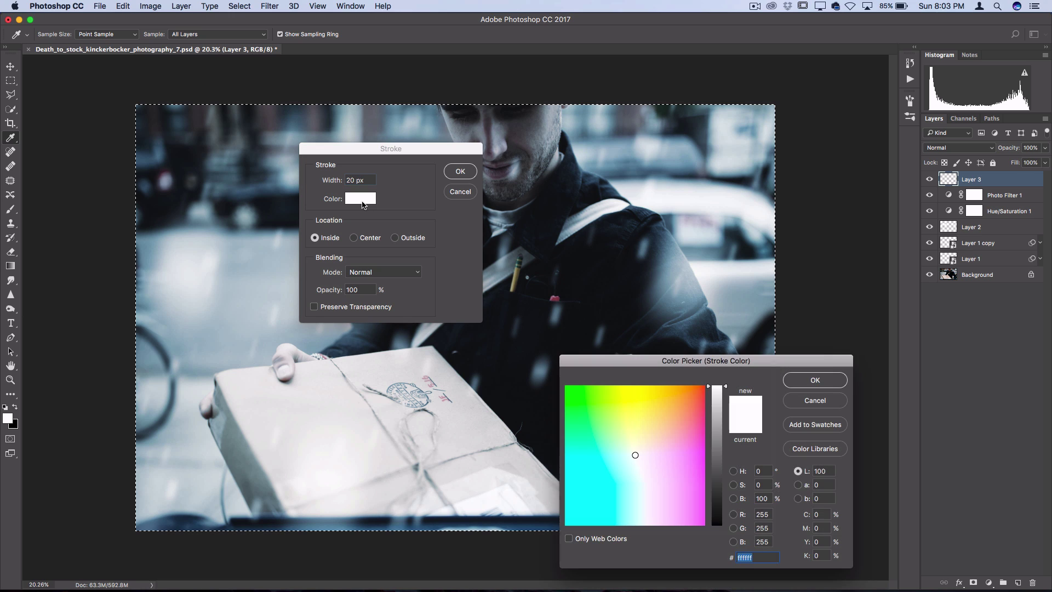
click(830, 387)
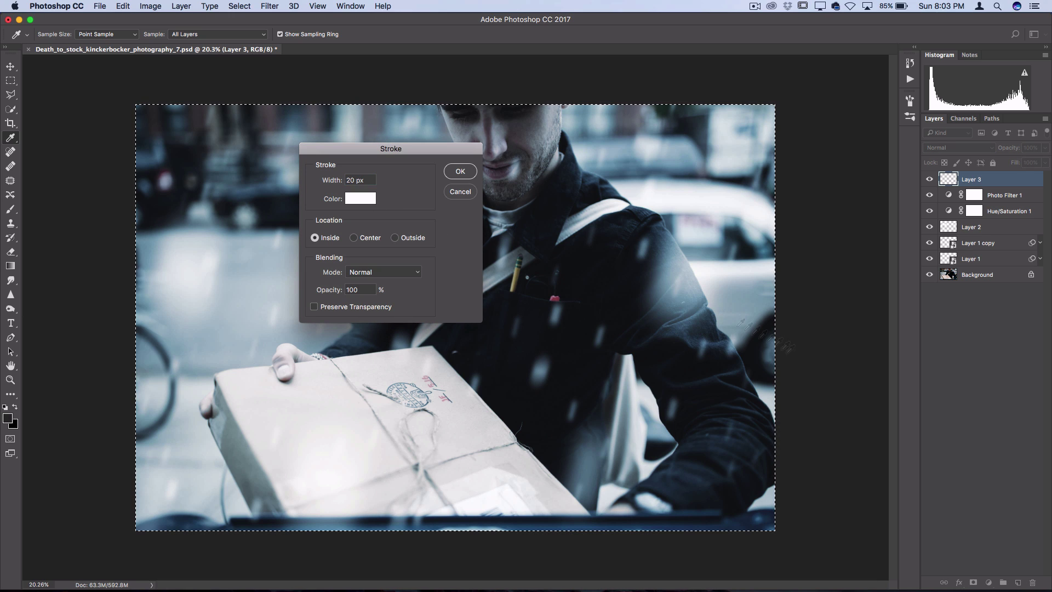
click(371, 178)
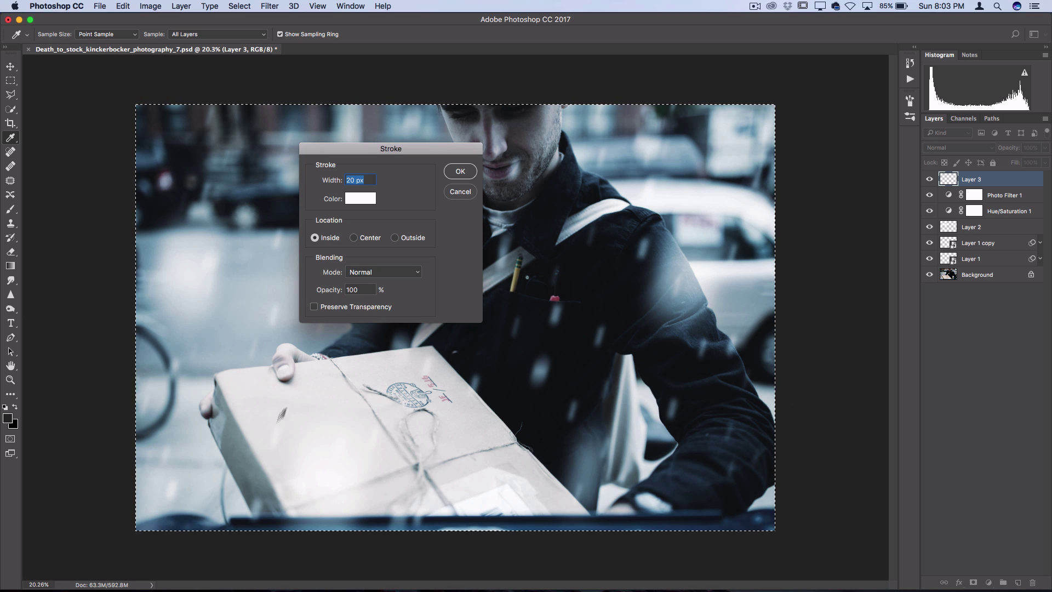
click(354, 180)
drag(353, 180, 301, 183)
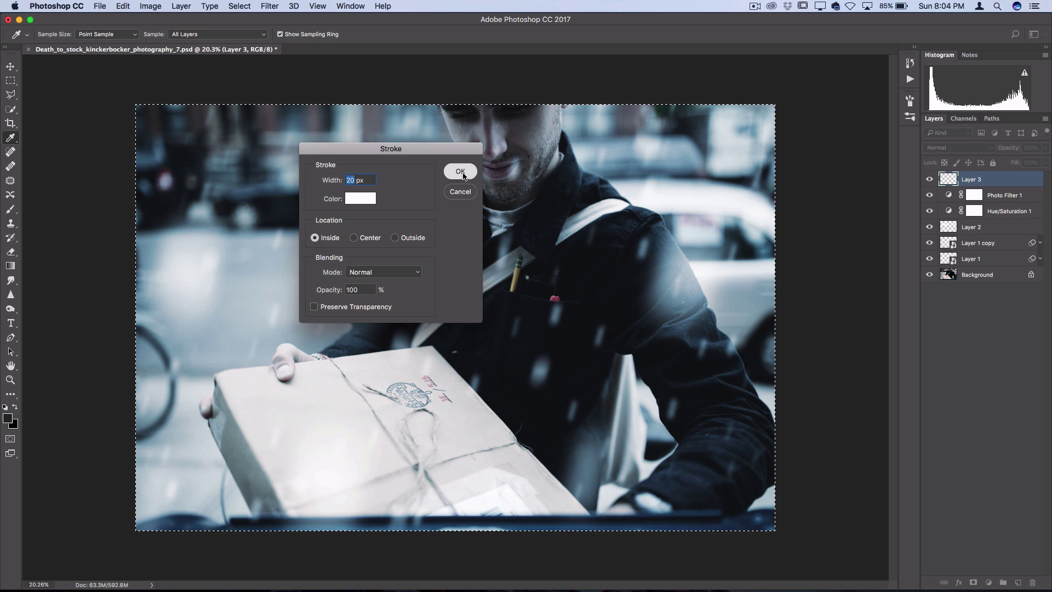
click(460, 171)
- Gaussian Blur the white border with a large radius, then deselect
key(x)
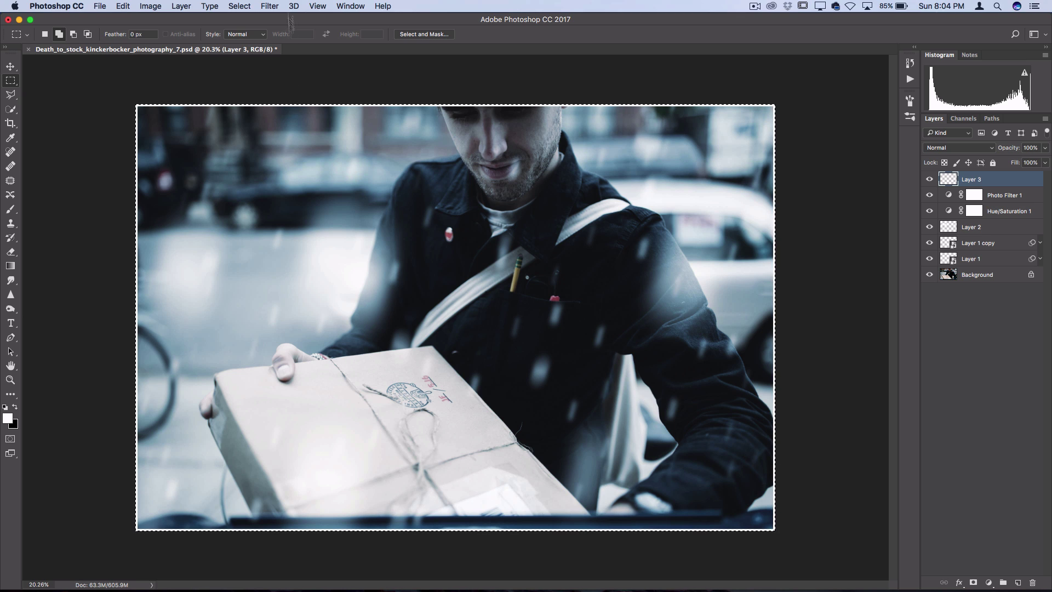
click(270, 6)
mouse_move(299, 140)
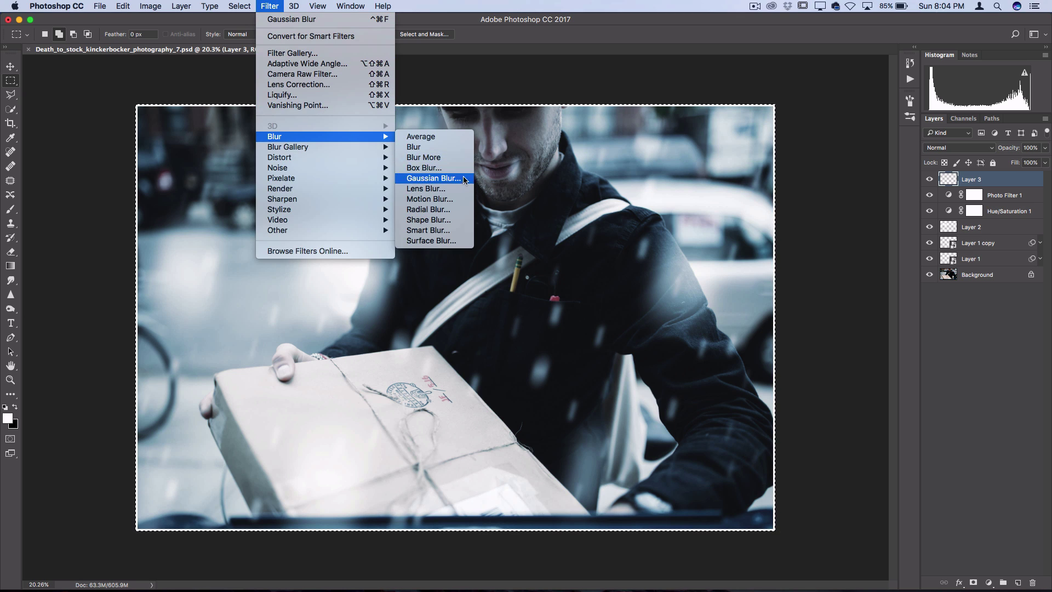
click(460, 179)
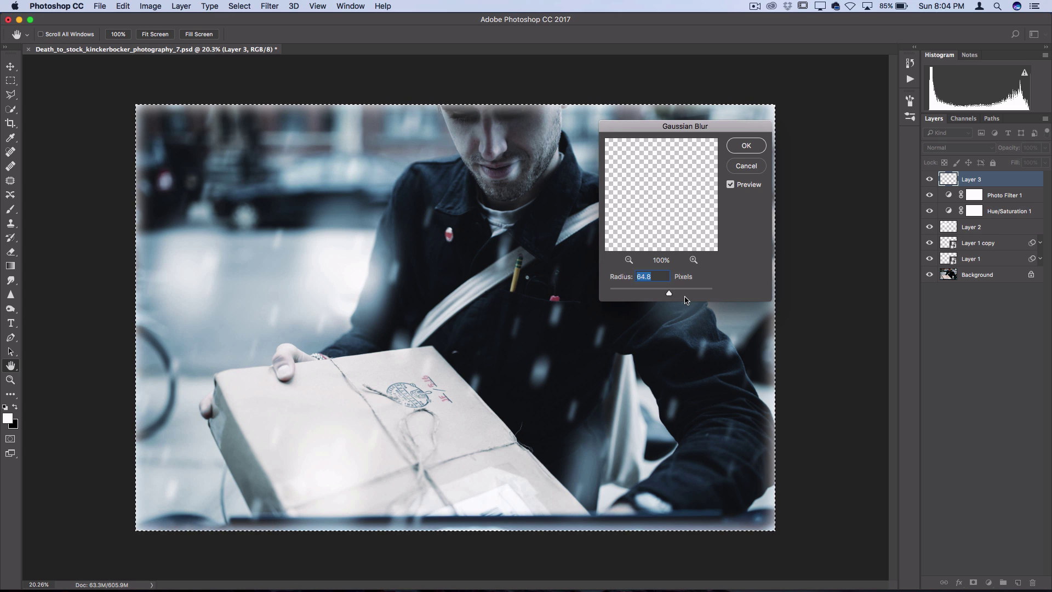
drag(680, 294, 698, 295)
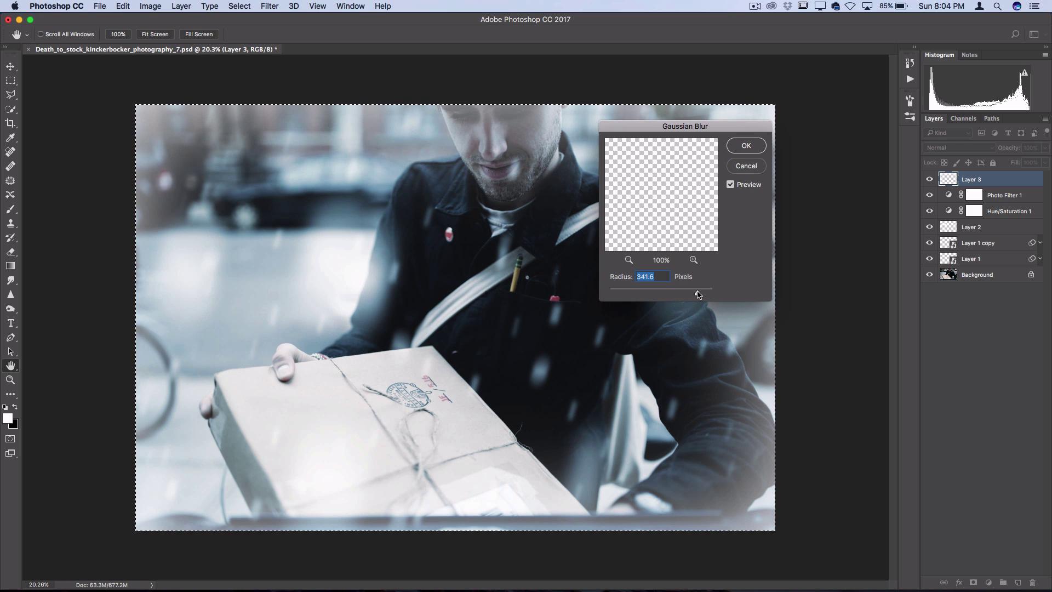
key(Return)
key(m)
key(super+d)
click(929, 179)
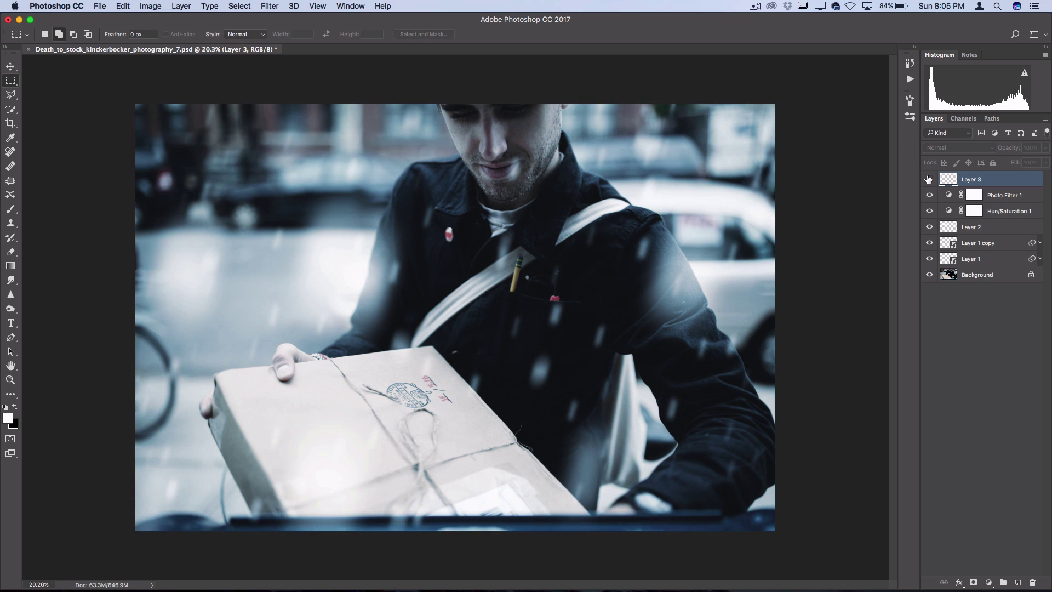
click(929, 179)
- Move Layer 3 below the Hue/Saturation and Photo Filter adjustments
drag(972, 177, 994, 222)
click(929, 211)
click(928, 211)
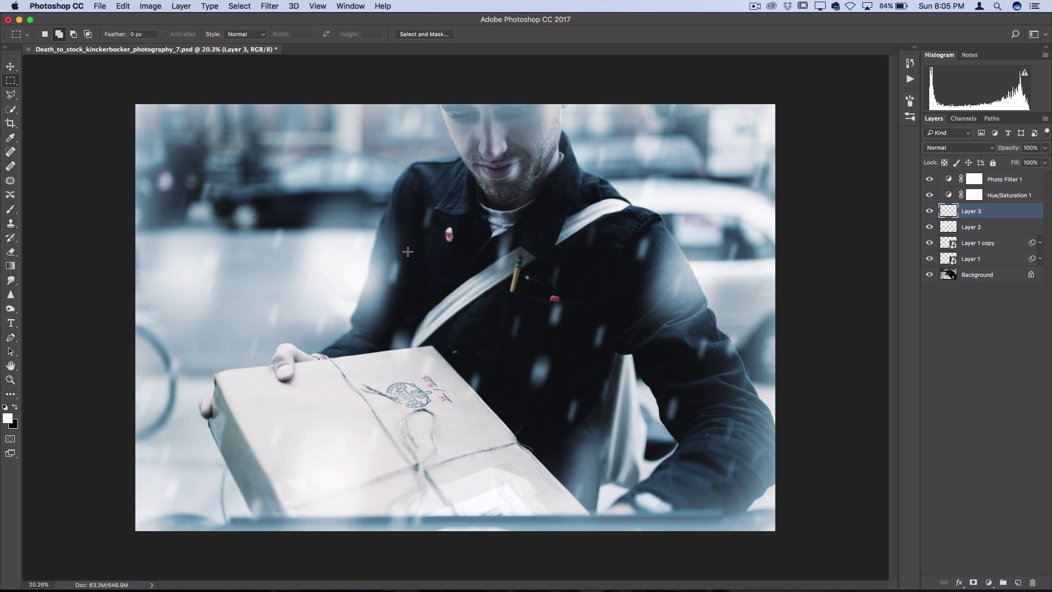
click(929, 211)
click(929, 211)
- Type white 'TEXT' in 224 pt VCR OSD Mono near the canvas's top-left
key(alt+period)
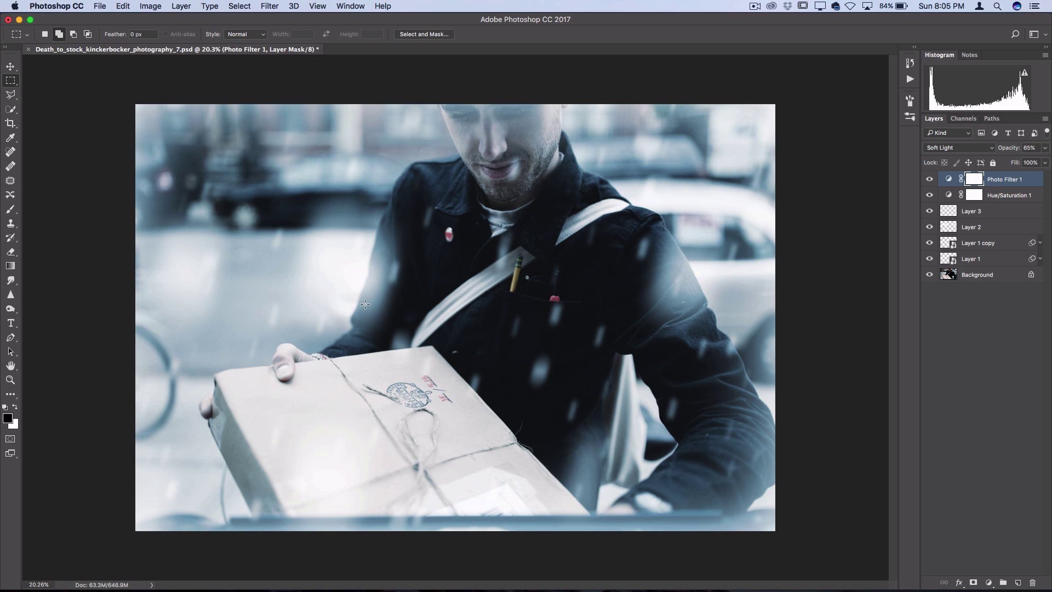
click(10, 324)
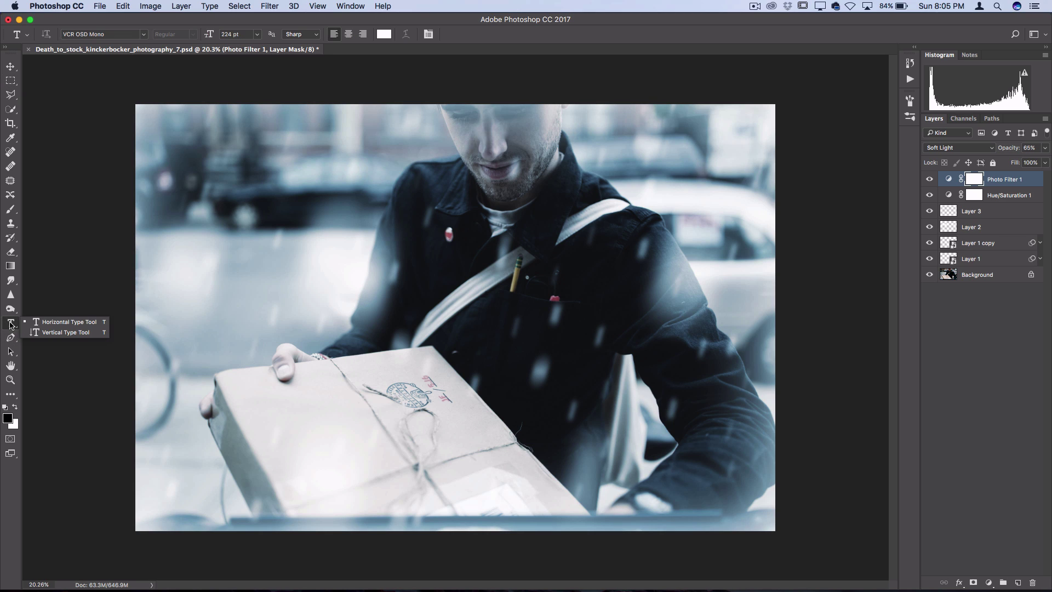
click(49, 323)
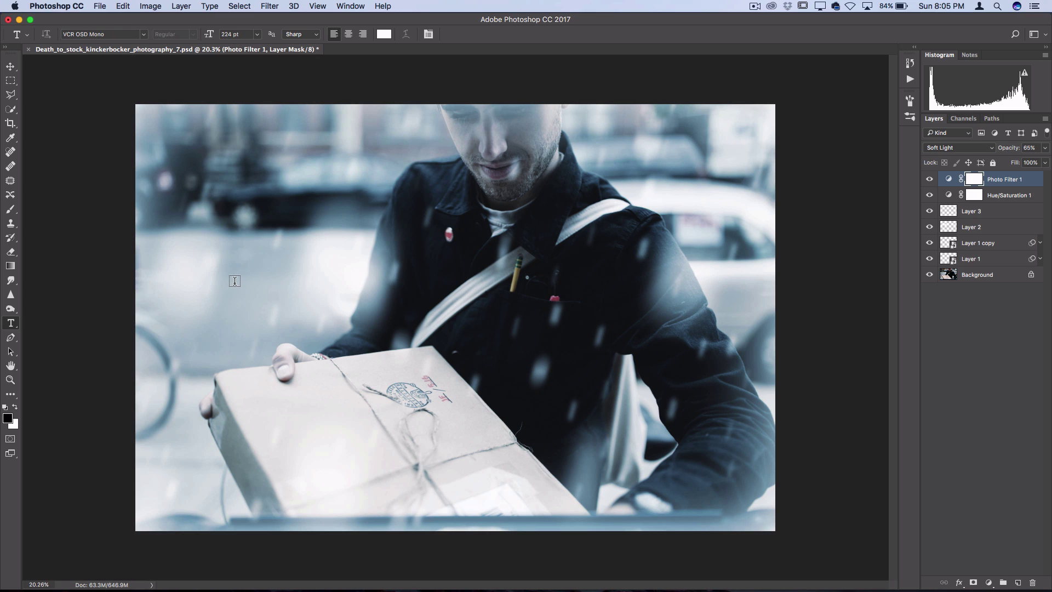
drag(11, 322, 60, 324)
click(228, 250)
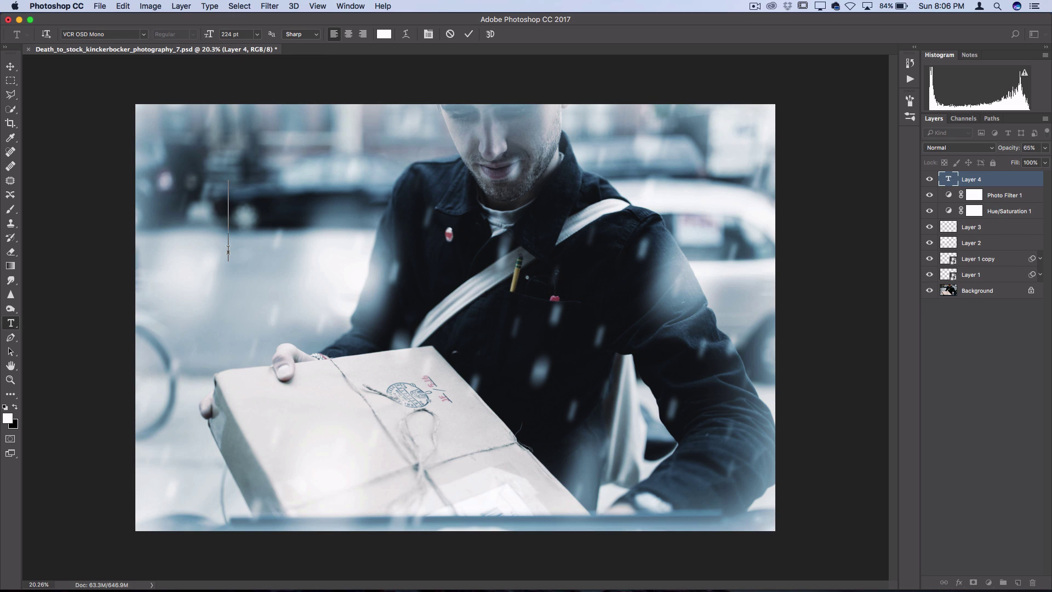
text(TWE)
key(BackSpace)
key(BackSpace)
text(EXT)
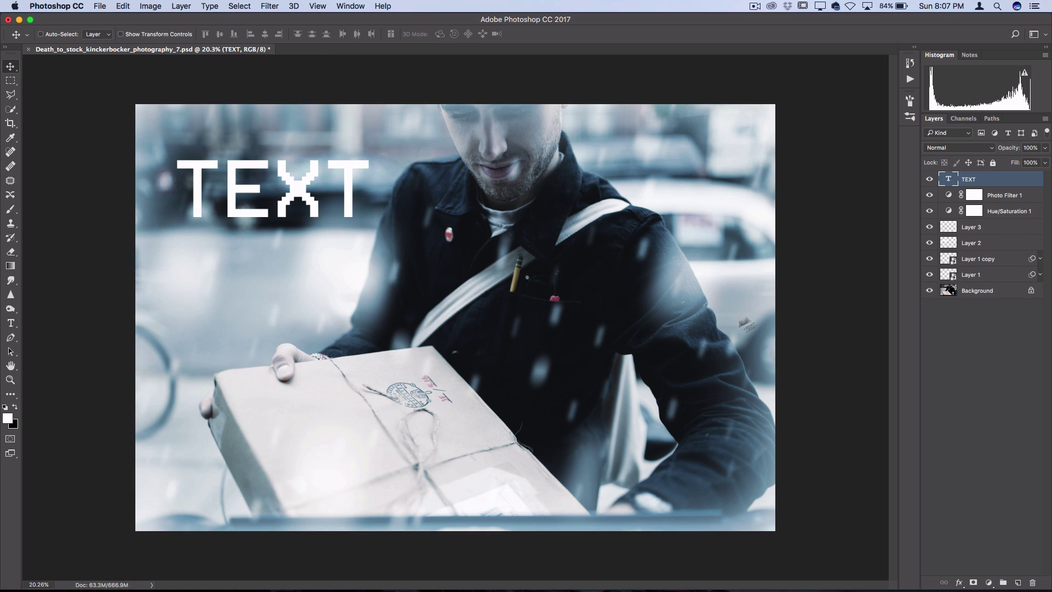
- Set the TEXT layer's Fill Opacity to 0 in Blending Options
right_click(981, 180)
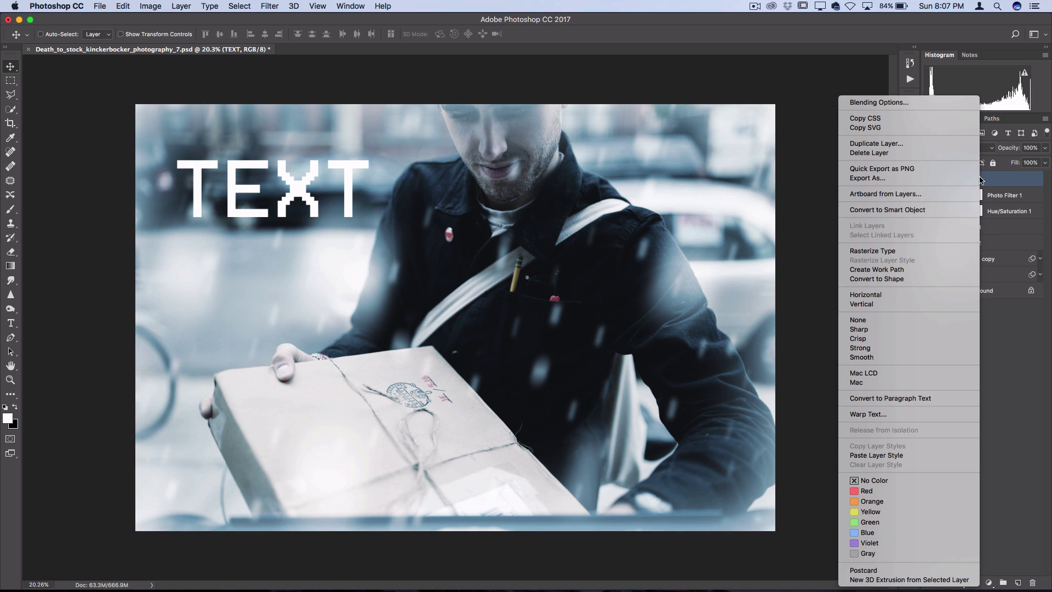
click(918, 104)
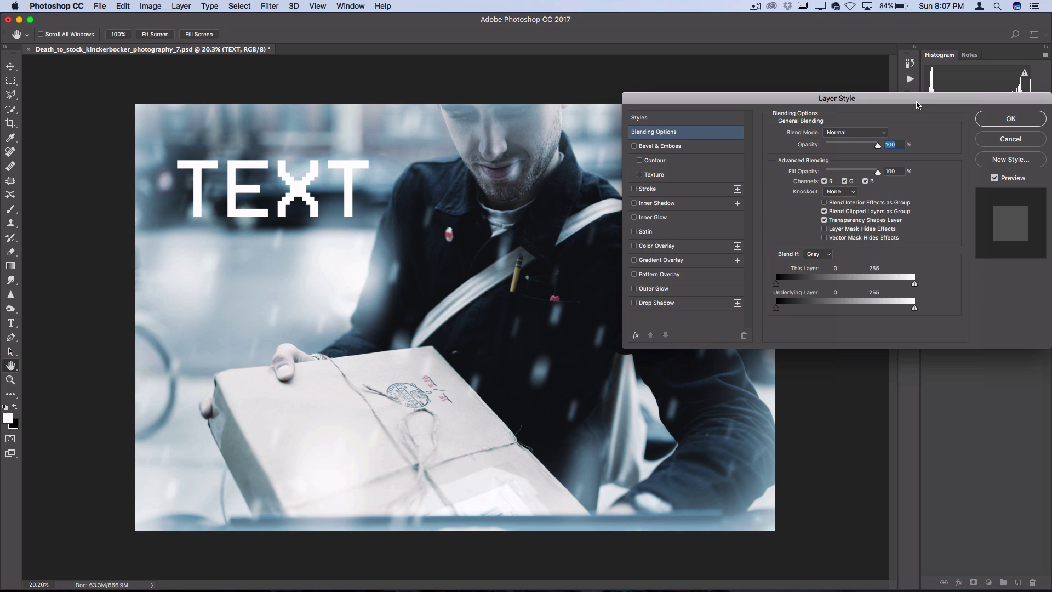
click(859, 171)
drag(857, 172, 782, 172)
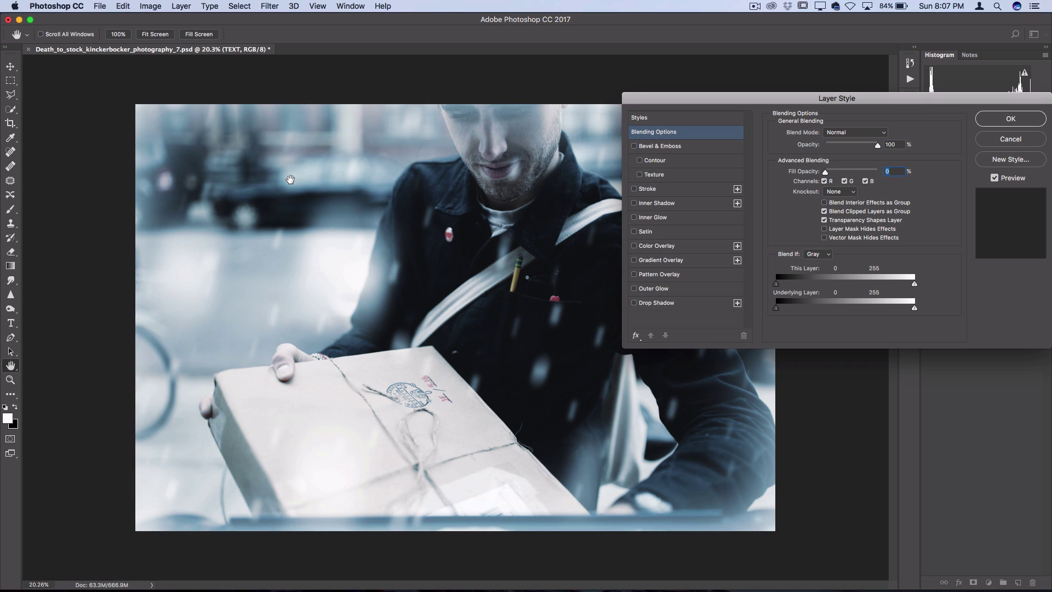
- Enable an Overlay Outer Glow with 13% spread and 163 px size
click(635, 289)
click(658, 290)
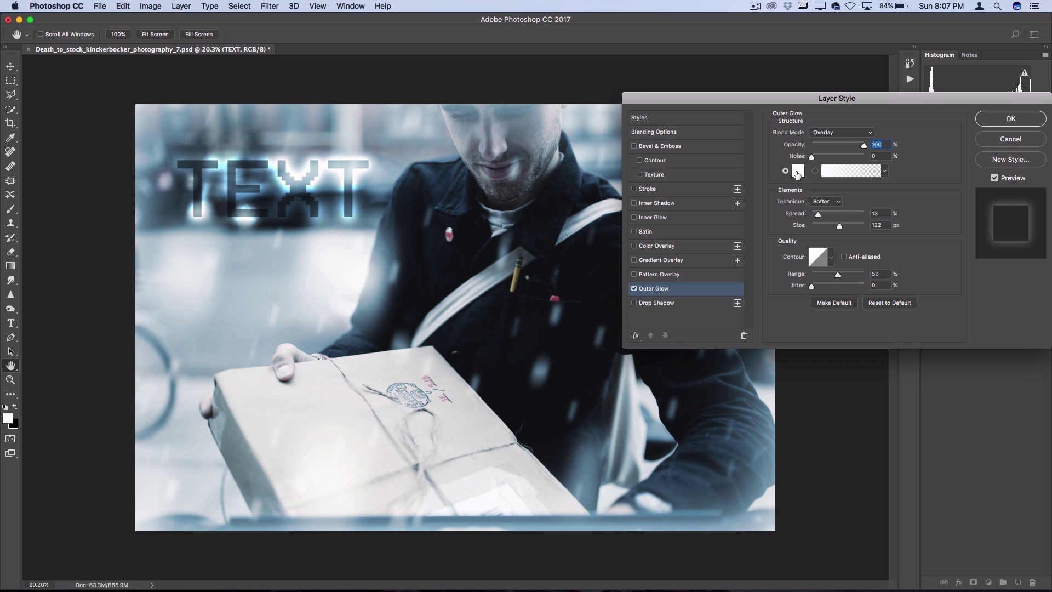
click(823, 134)
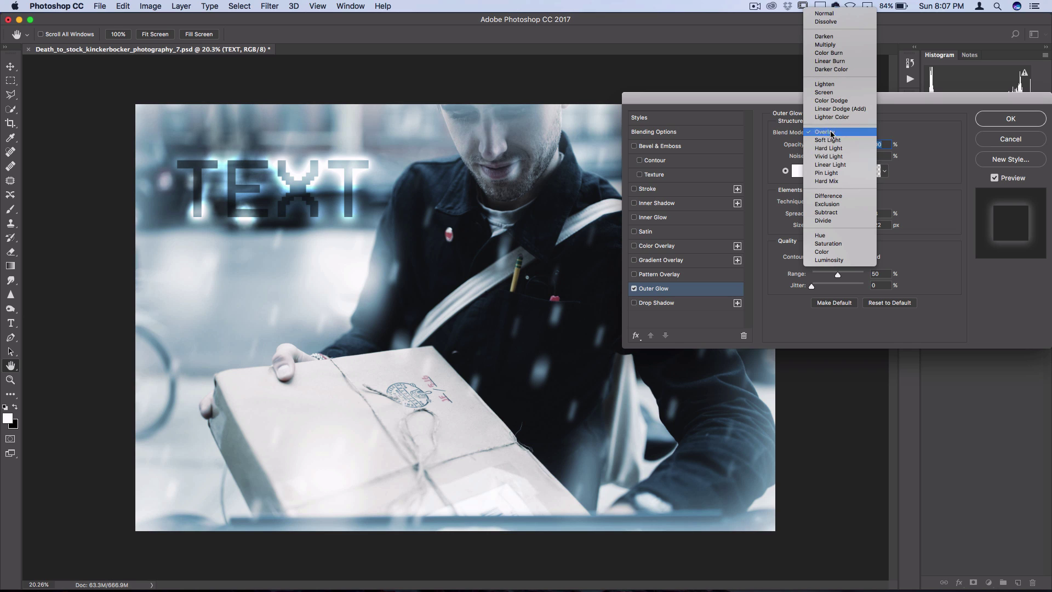
click(832, 133)
drag(831, 230, 859, 224)
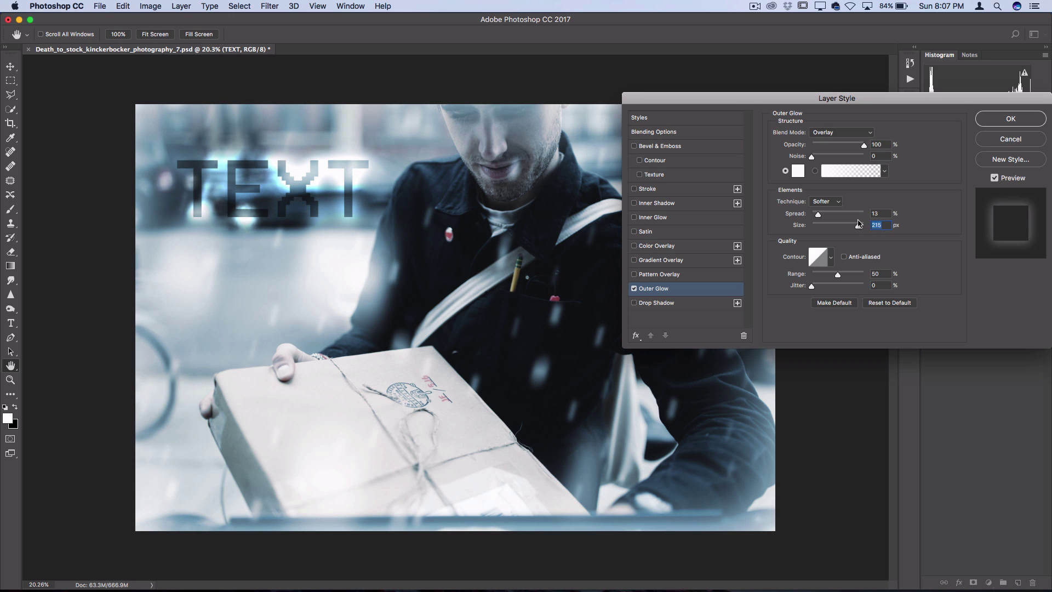
click(829, 215)
drag(826, 218, 852, 226)
click(839, 228)
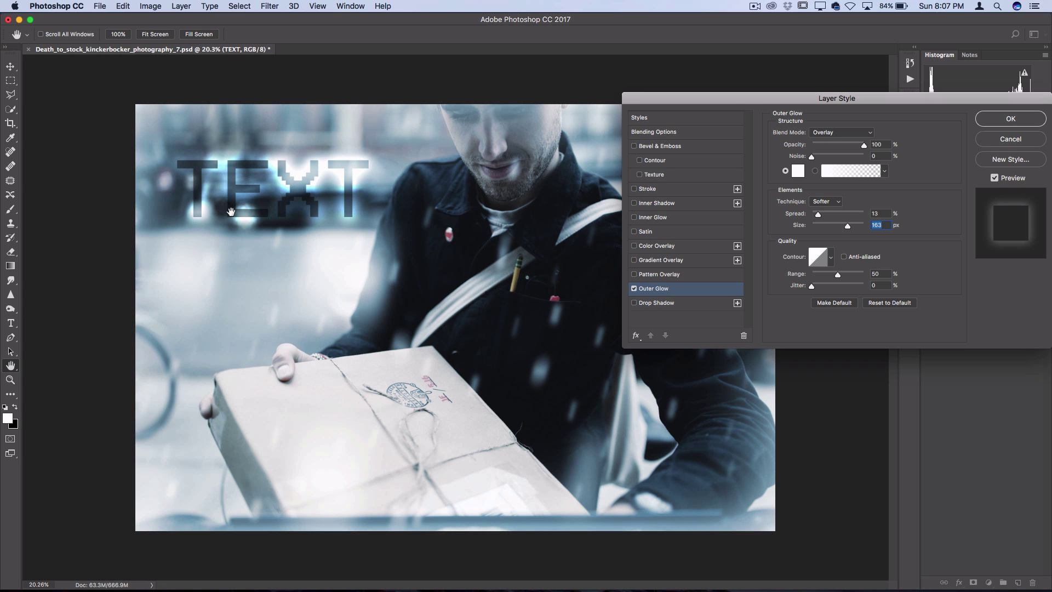
- Enable Inner Glow at 38 px size, Overlay blend and 100% opacity
click(634, 218)
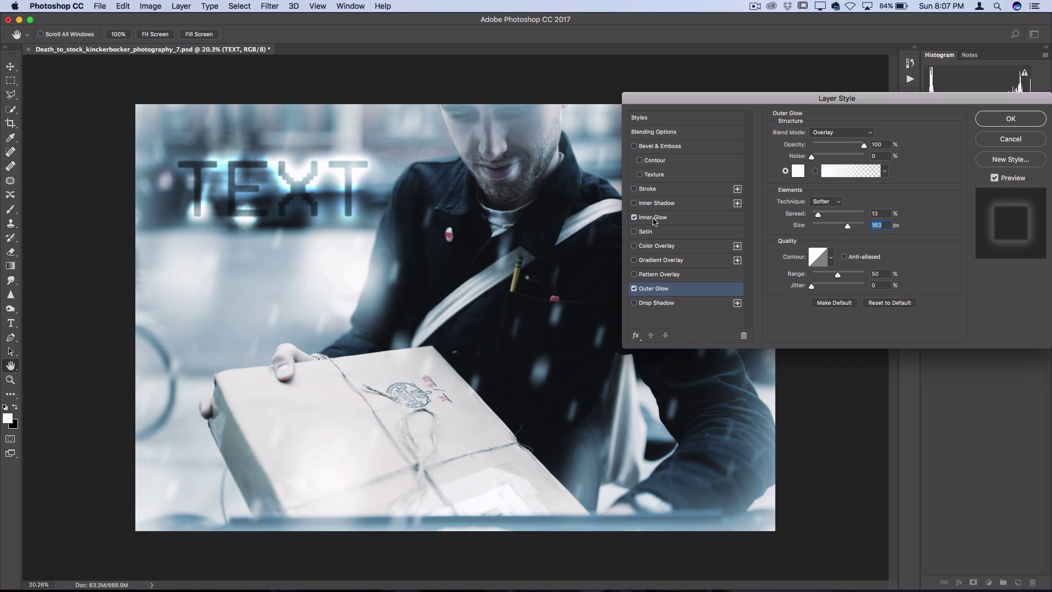
click(654, 219)
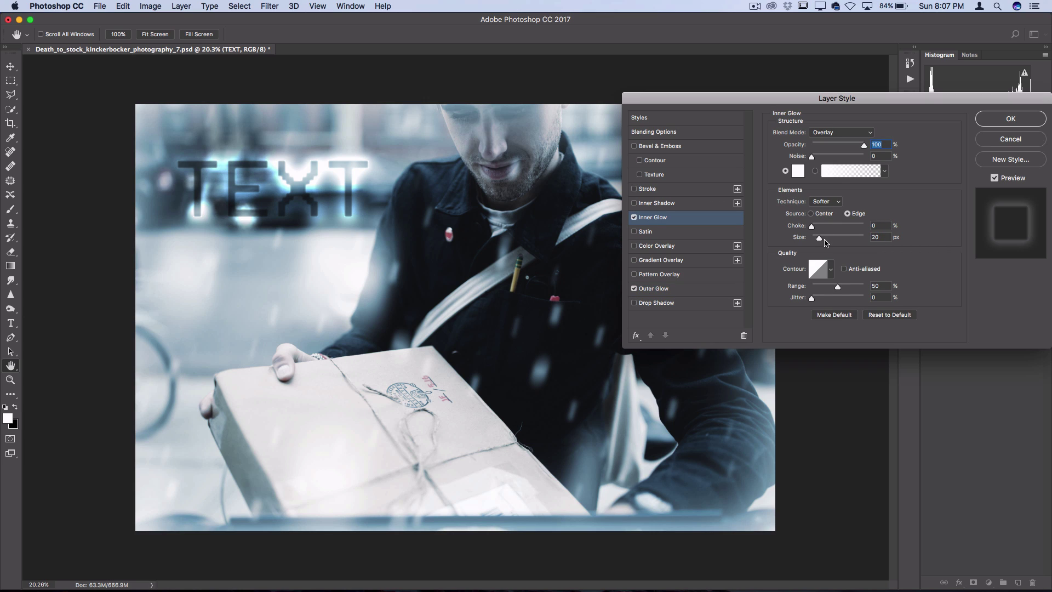
drag(825, 240, 823, 240)
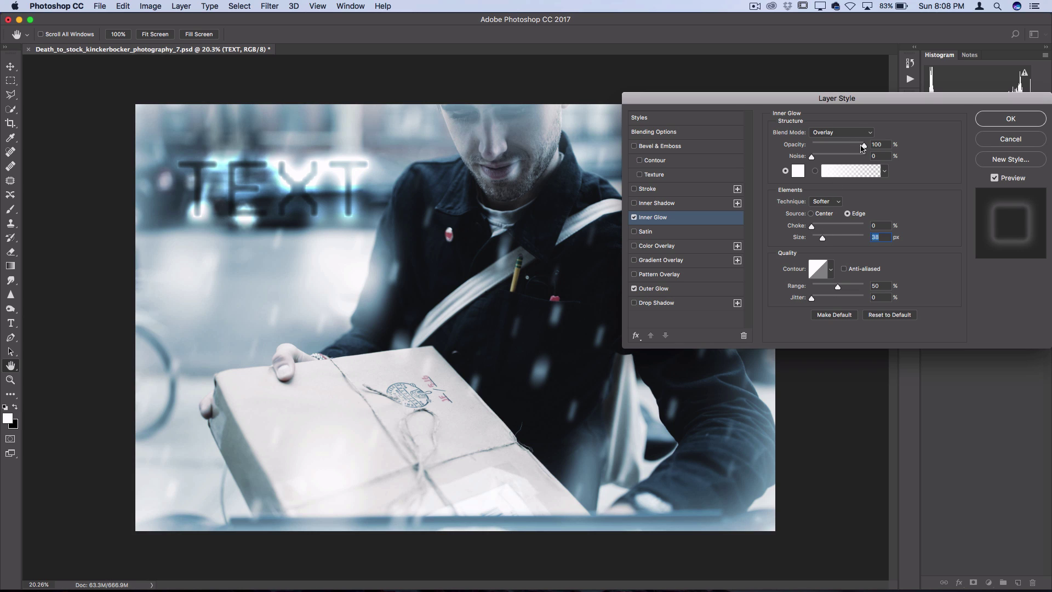
drag(863, 148, 900, 144)
click(834, 135)
click(834, 135)
- Apply the glow style and drag the TEXT lettering left within the top-left corner
click(1002, 127)
key(v)
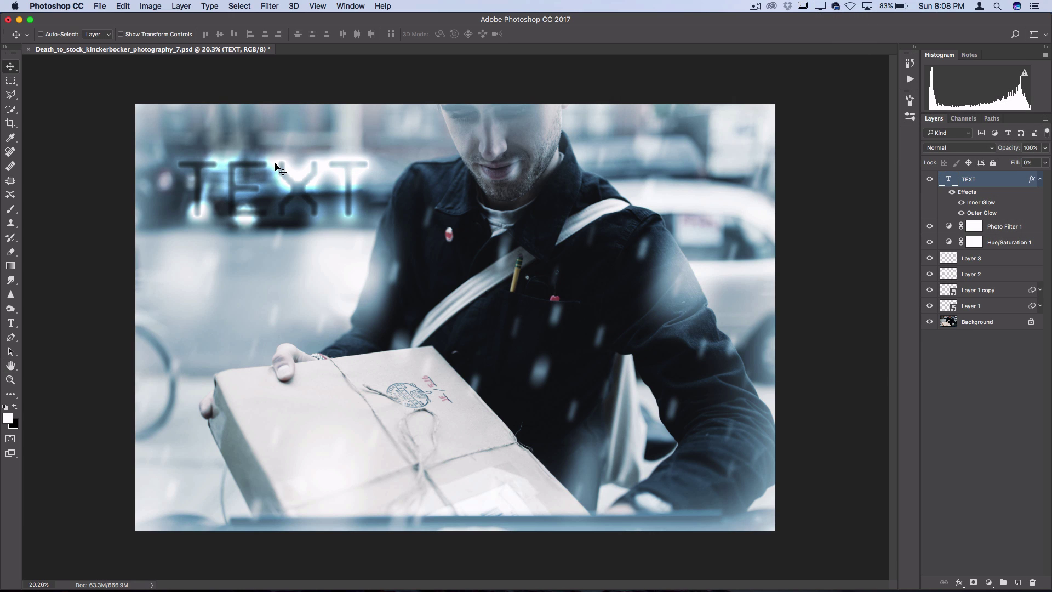
drag(262, 198, 335, 172)
scroll(542, 301, up, 1)
scroll(543, 302, down, 2)
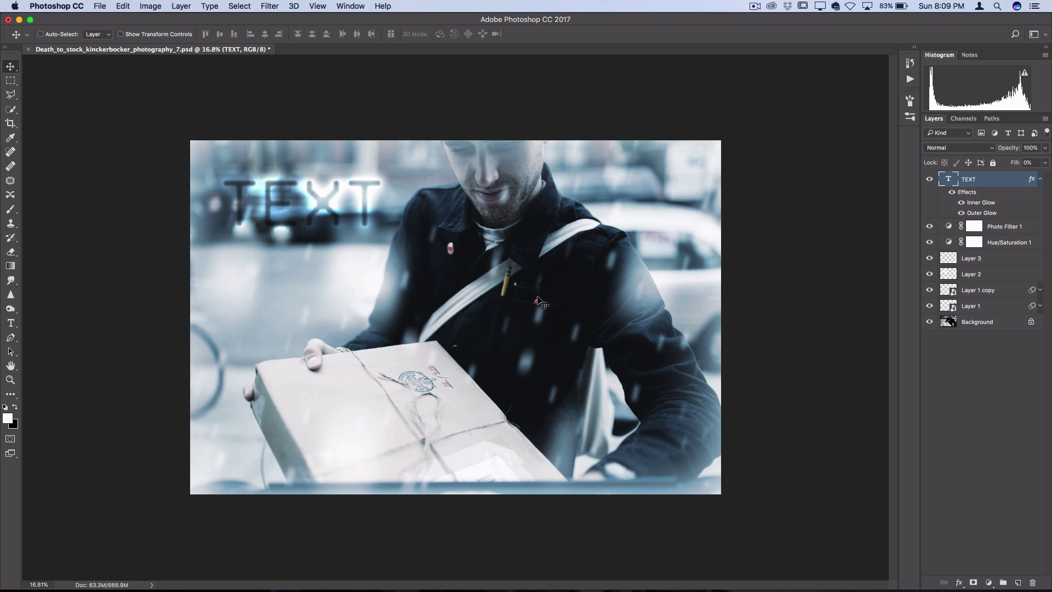
scroll(569, 263, up, 2)
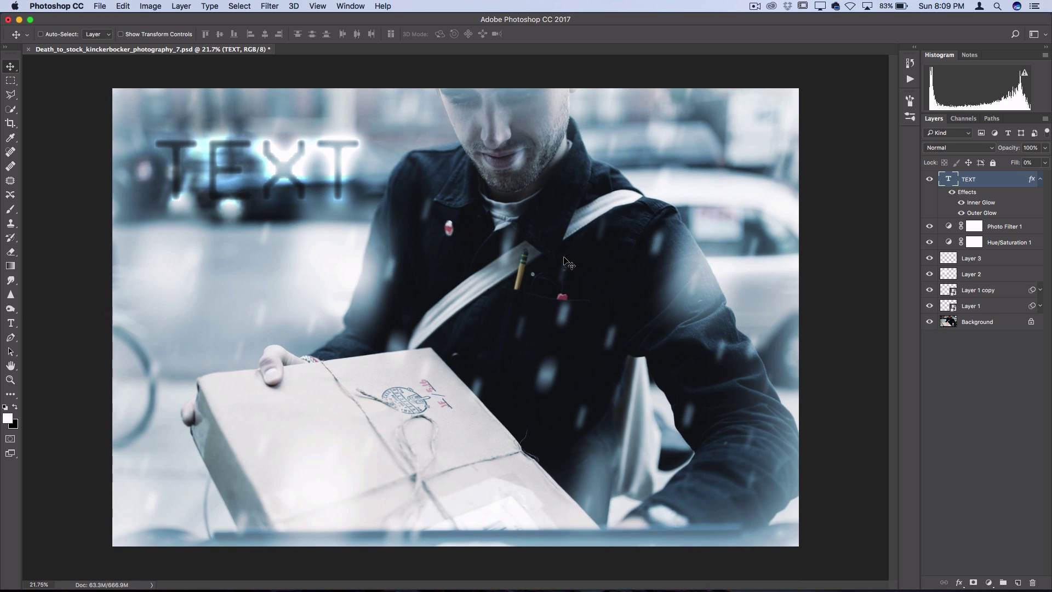